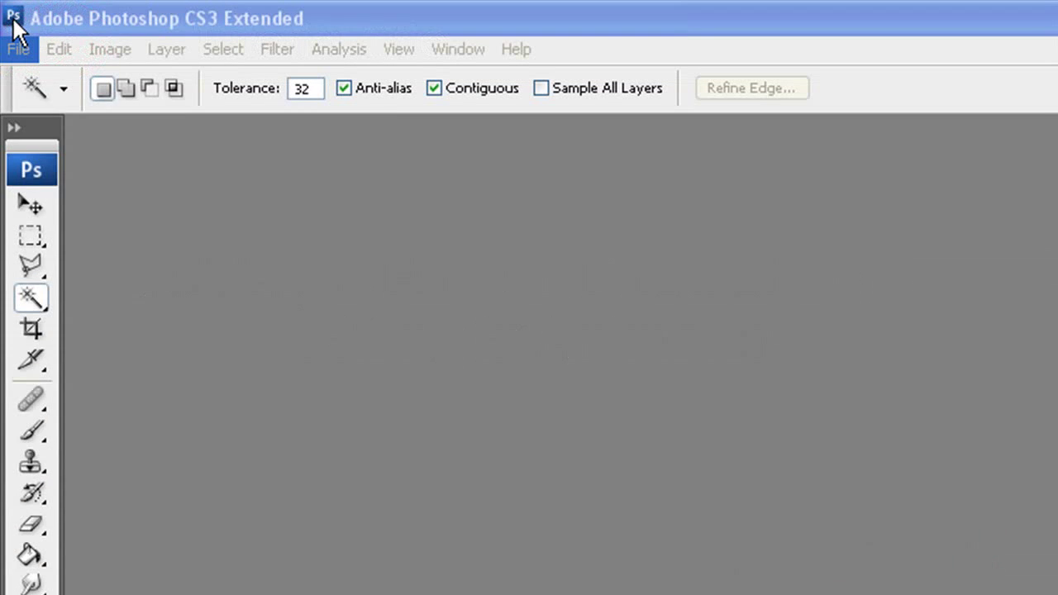
- Open apple.png, human-lips-md.png and human eye aa.png from the animation salad folder
click(19, 48)
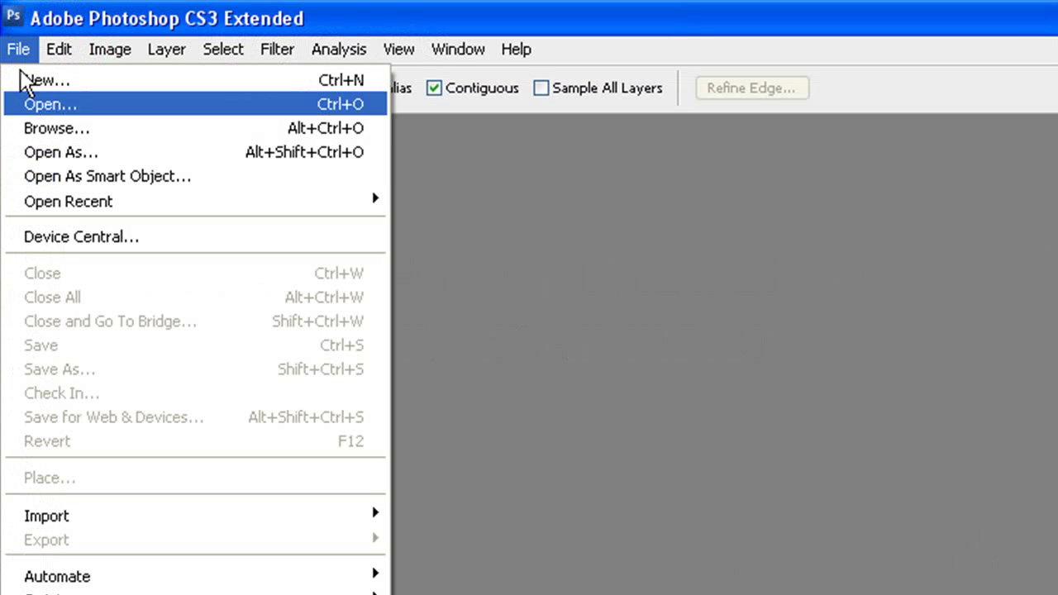
click(71, 107)
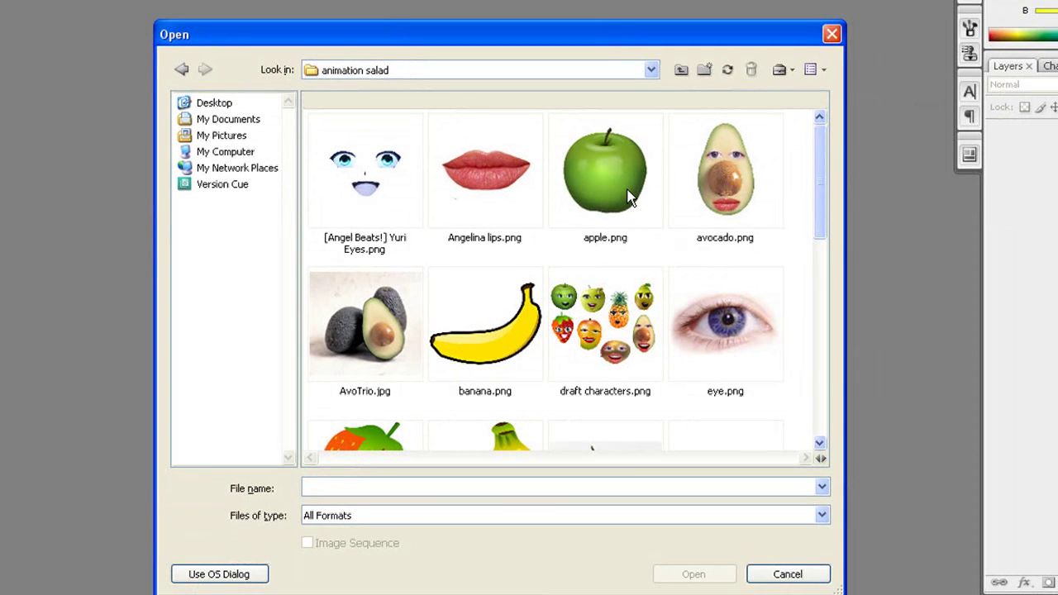
click(610, 178)
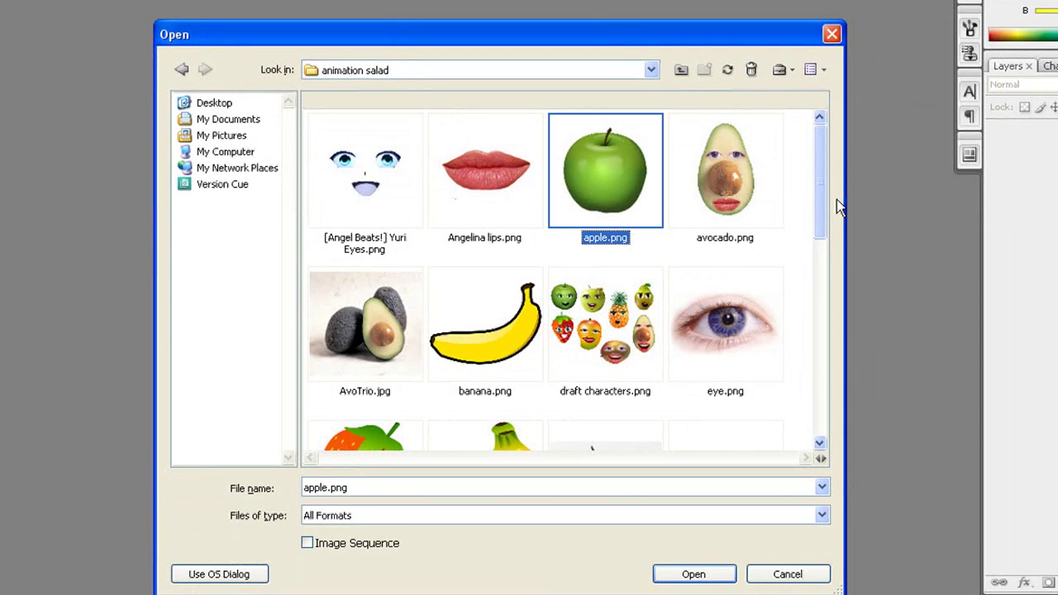
drag(824, 189, 819, 309)
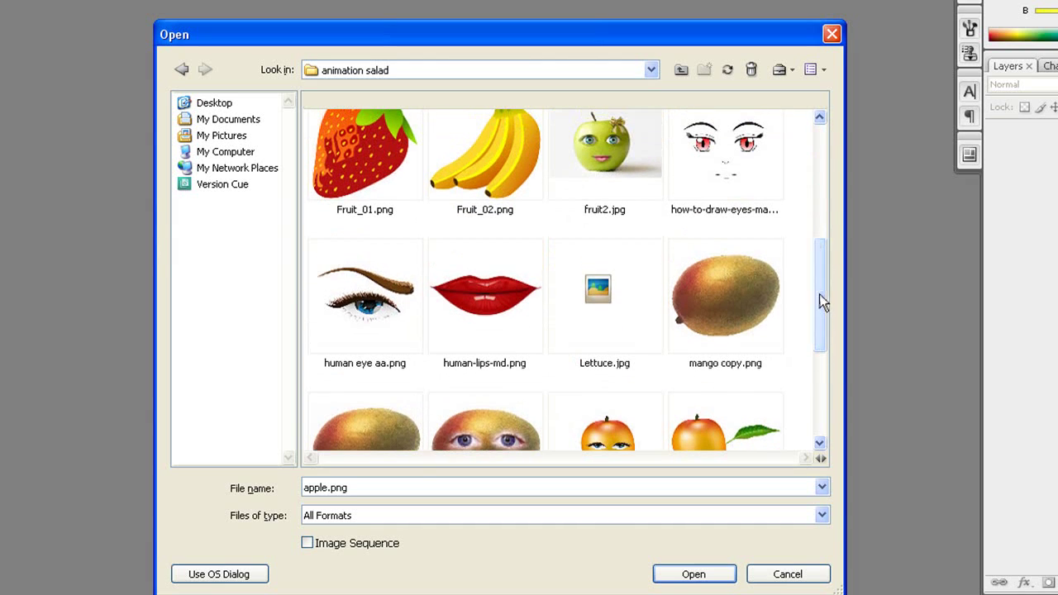
click(451, 323)
ctrl+click(390, 321)
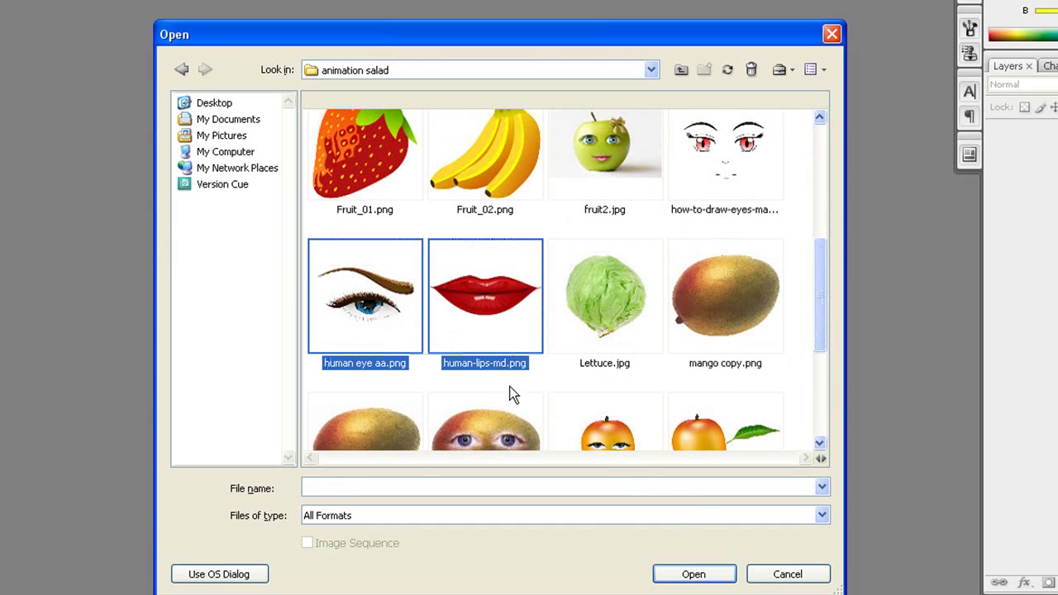
click(694, 573)
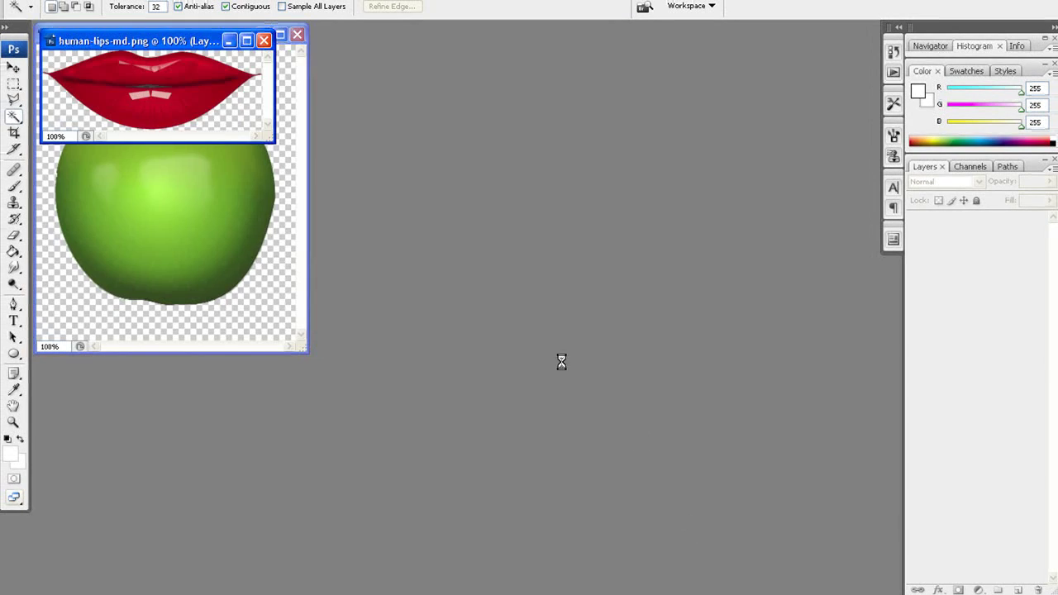
- Arrange the image windows and paste the whole lips image into apple.png as a new layer
drag(260, 53, 575, 205)
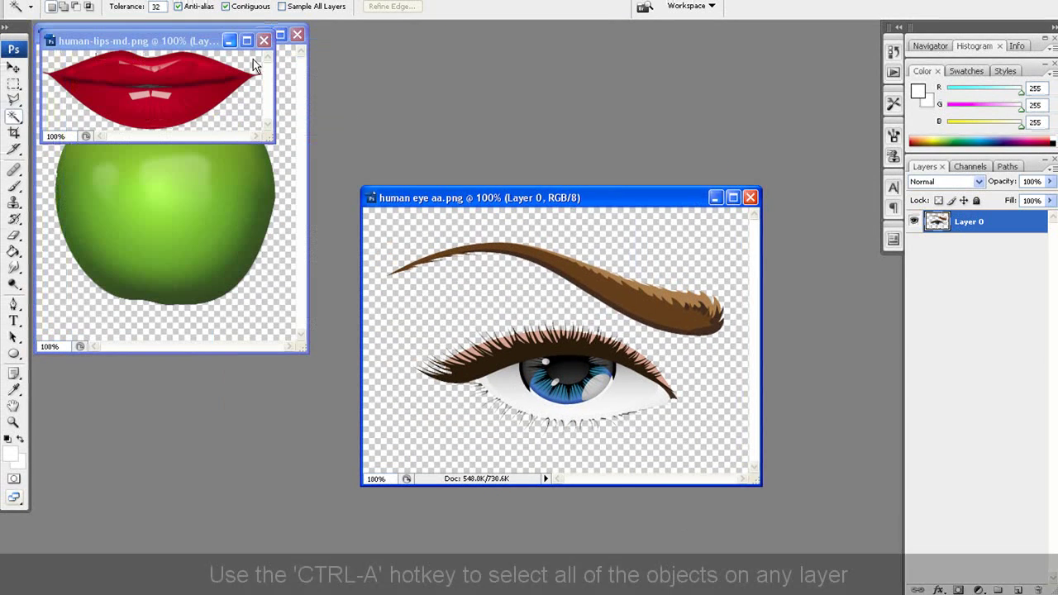
drag(190, 45, 228, 449)
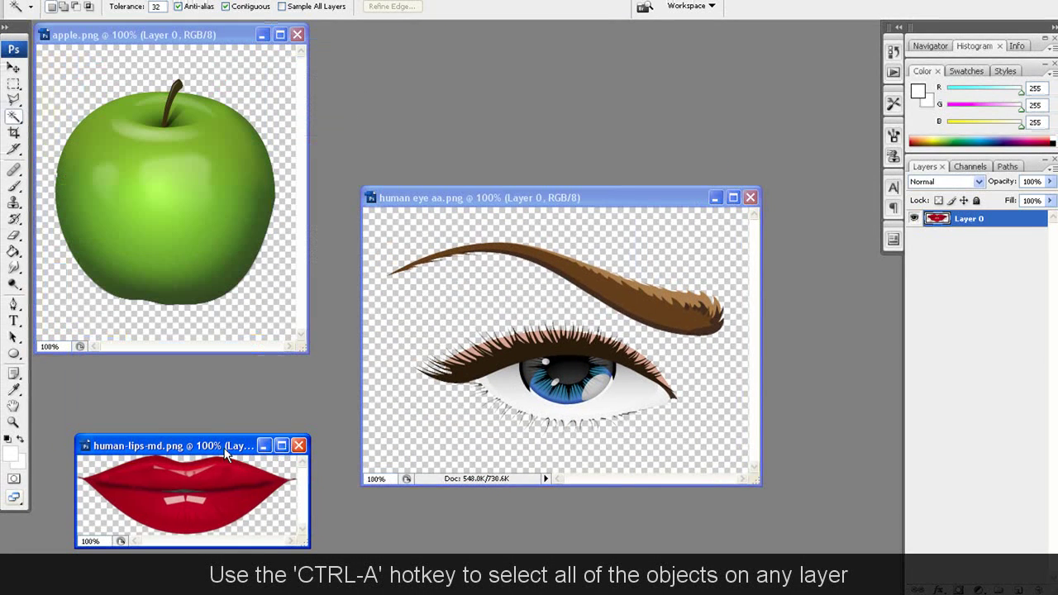
key(ctrl+a)
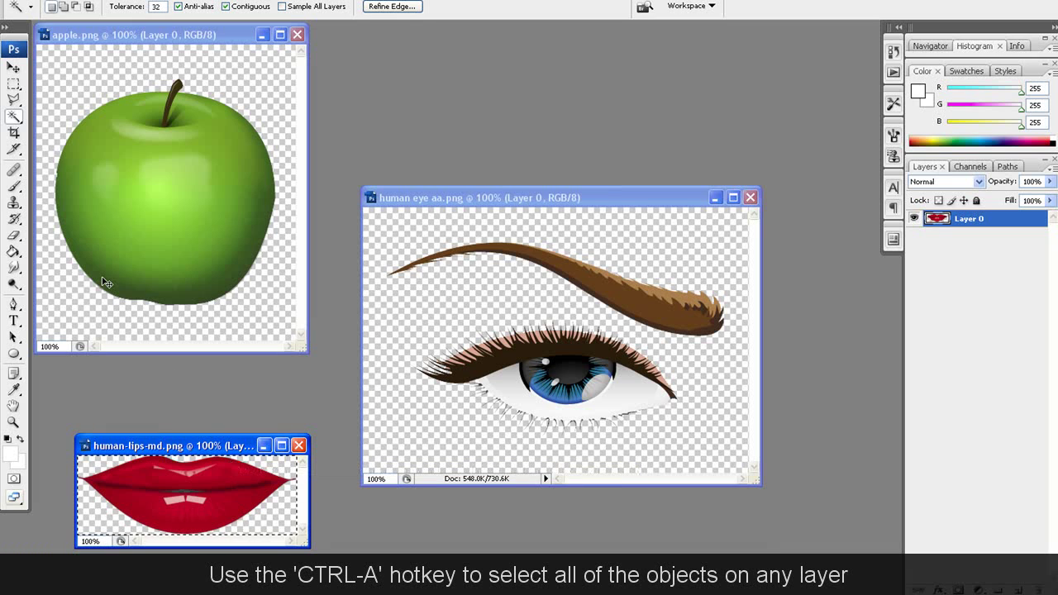
click(126, 37)
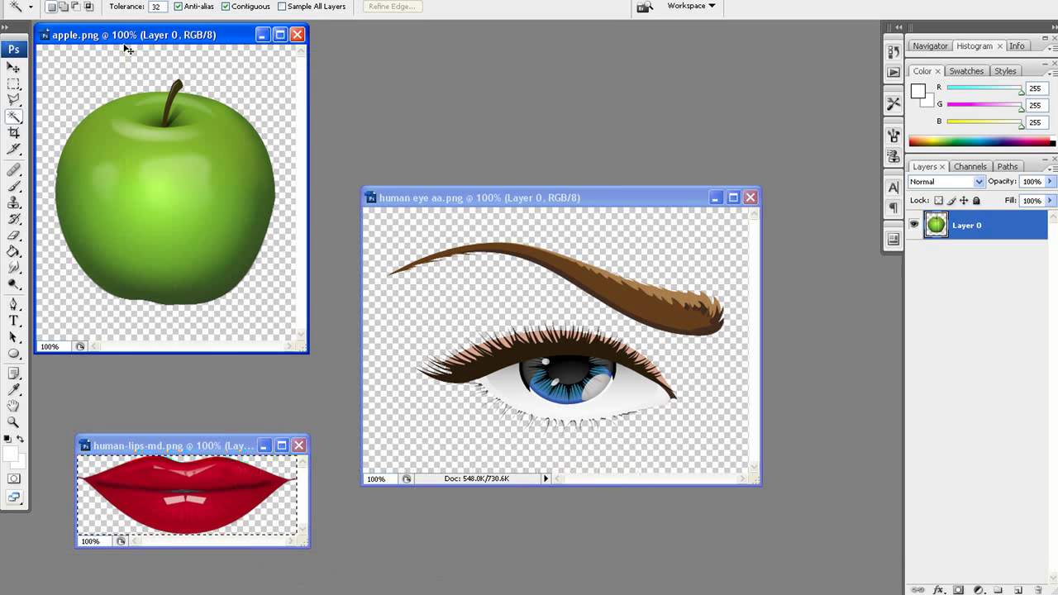
key(ctrl+v)
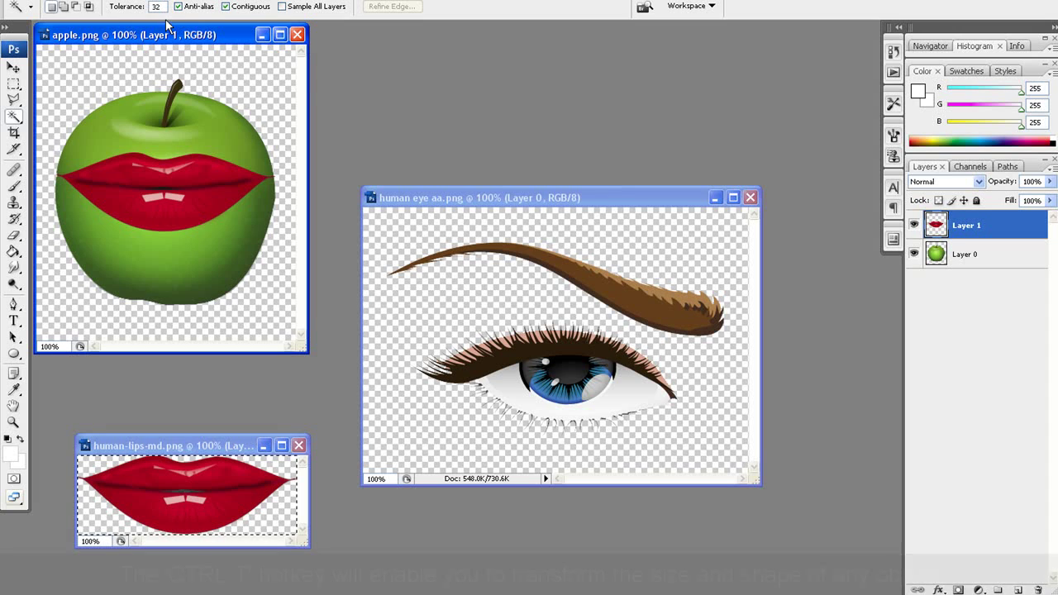
- Scale the pasted lips to about 45% and apply the transform, low on the apple
key(ctrl+t)
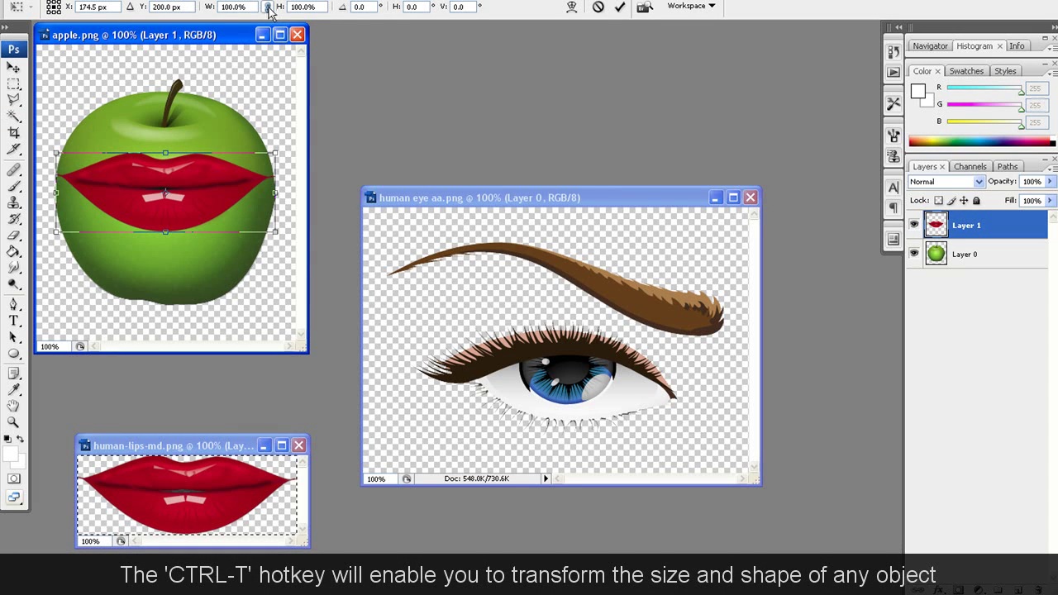
drag(274, 153, 191, 262)
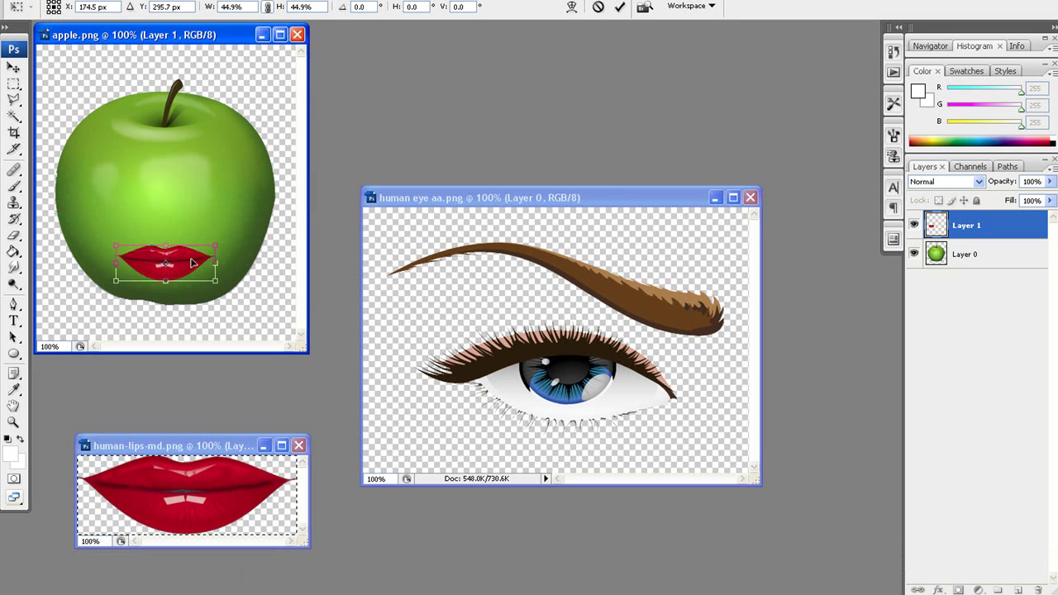
key(m)
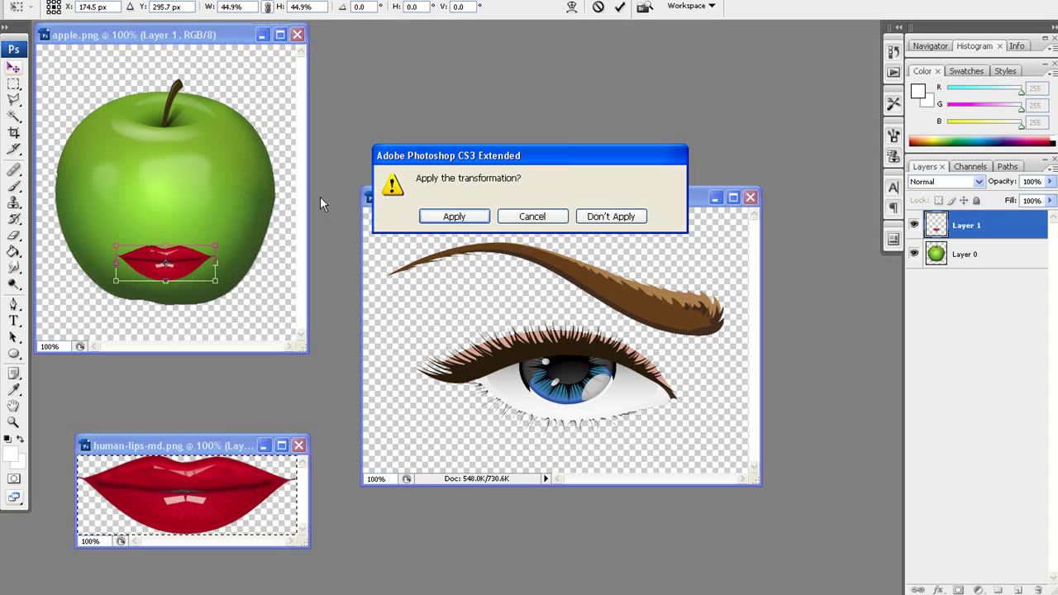
click(456, 217)
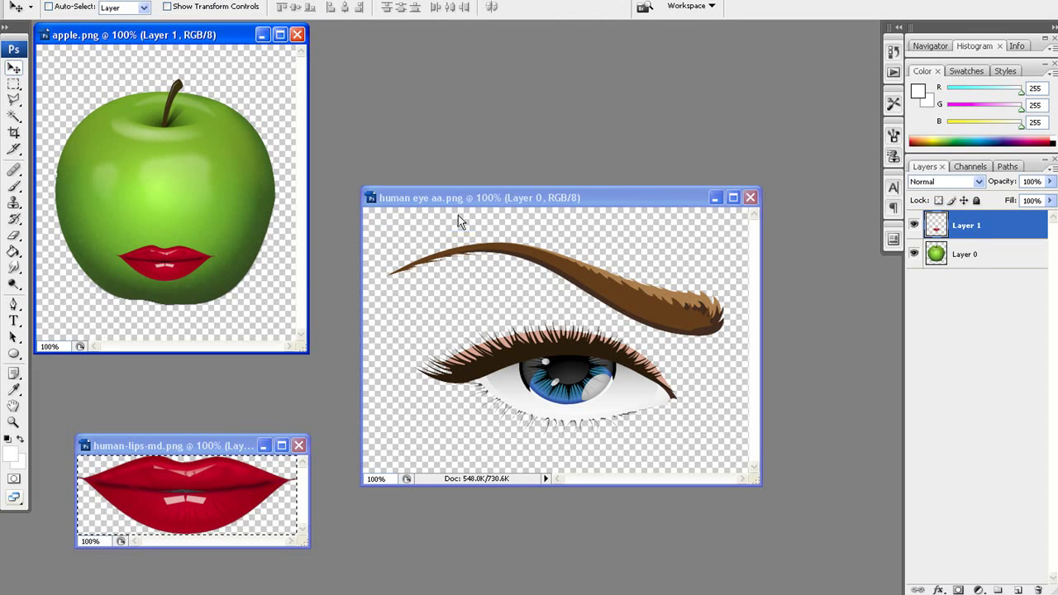
- Erase the eyebrow above the eye in human eye aa.png with the Eraser
click(516, 198)
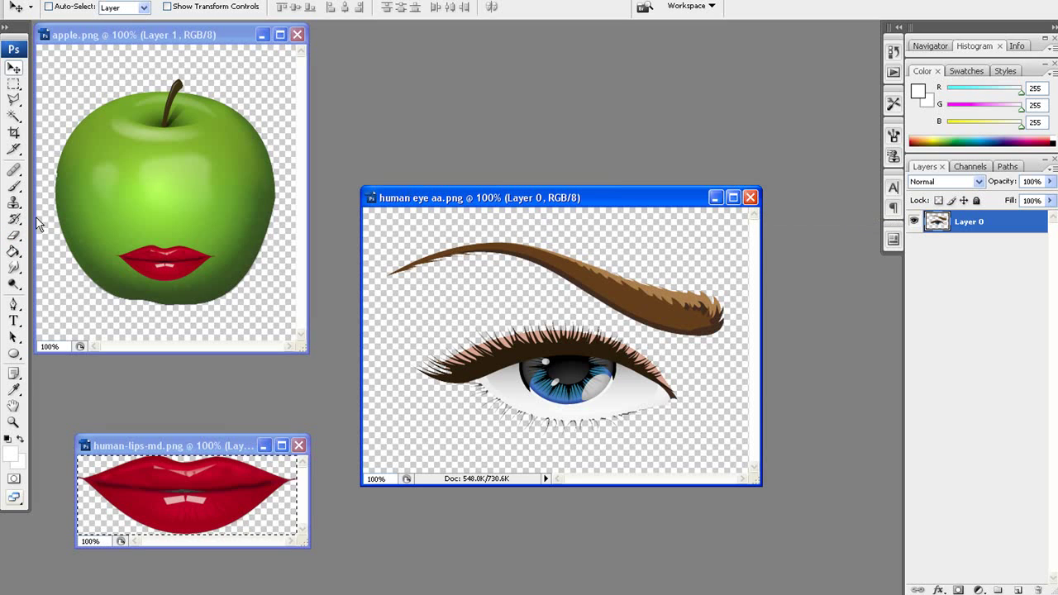
click(14, 235)
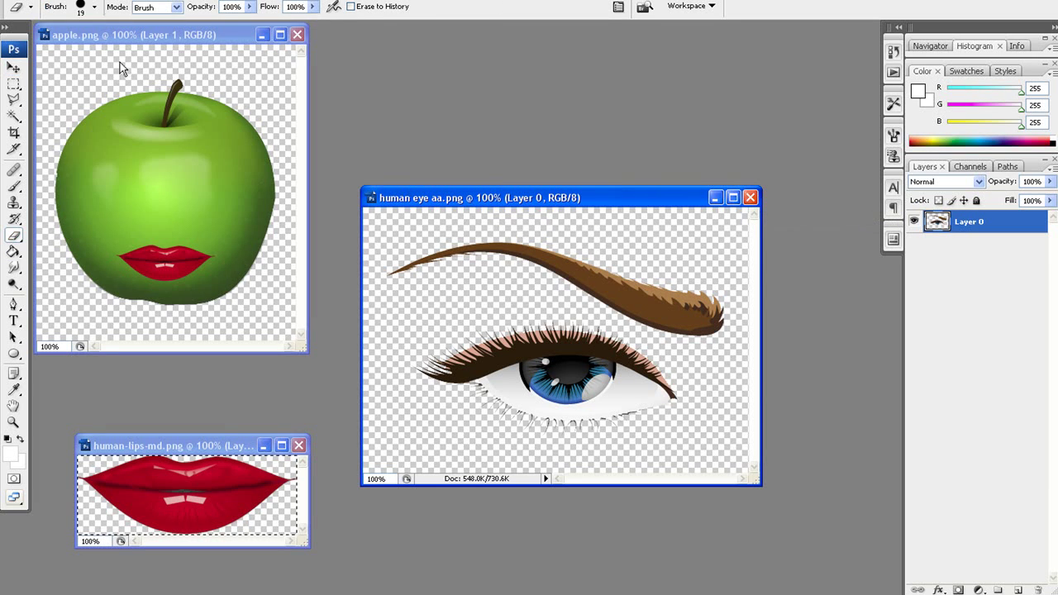
click(94, 8)
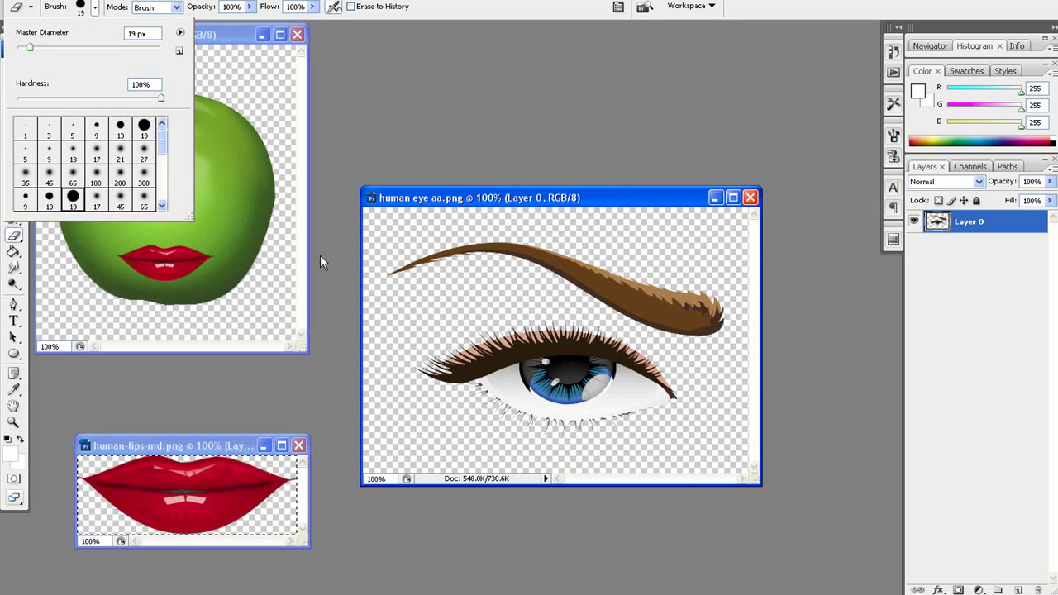
click(719, 335)
mouse_move(719, 335)
mouse_down()
mouse_move(690, 293)
mouse_move(717, 300)
mouse_move(702, 323)
mouse_move(679, 288)
mouse_move(659, 292)
mouse_move(694, 332)
mouse_move(512, 268)
mouse_move(610, 288)
mouse_move(596, 286)
mouse_move(630, 304)
mouse_move(547, 270)
mouse_move(664, 289)
mouse_up()
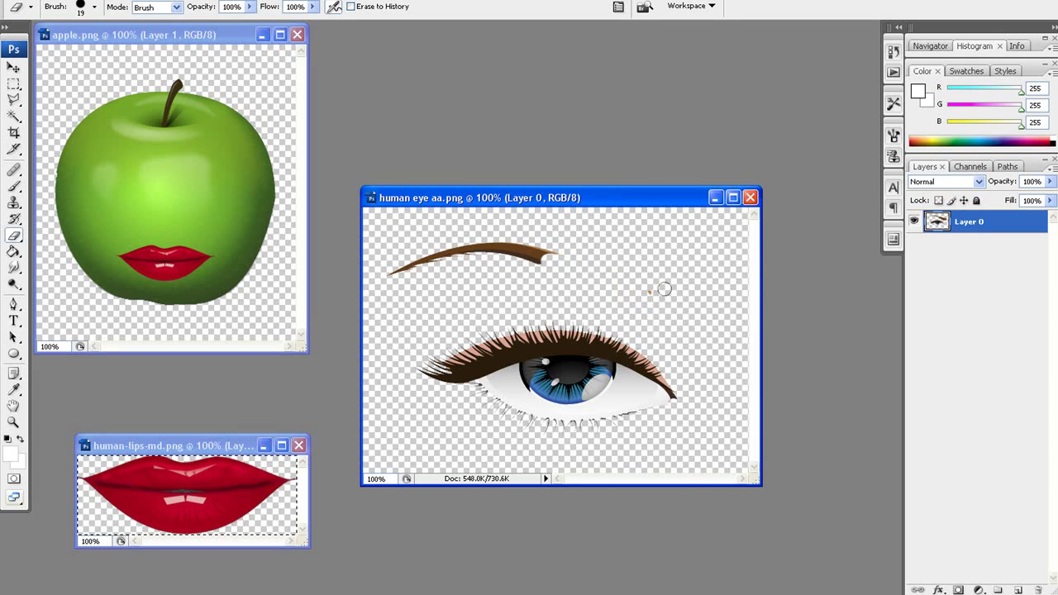
mouse_move(558, 266)
mouse_down()
mouse_move(499, 242)
mouse_move(414, 265)
mouse_up()
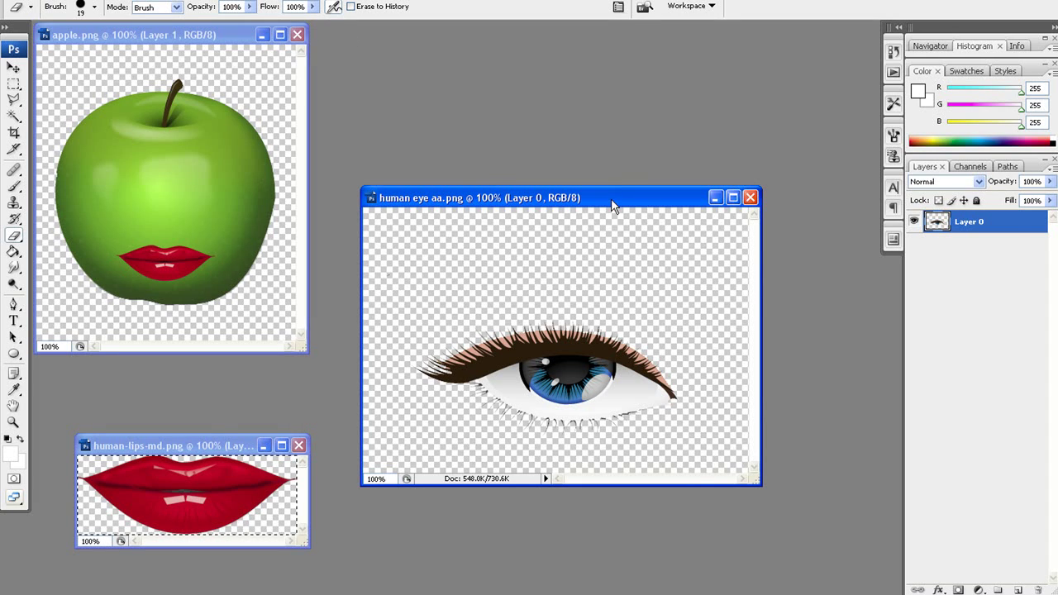
- Zoom the eye image to 200%, enlarge its window, and choose the Magic Wand
key(ctrl+equal)
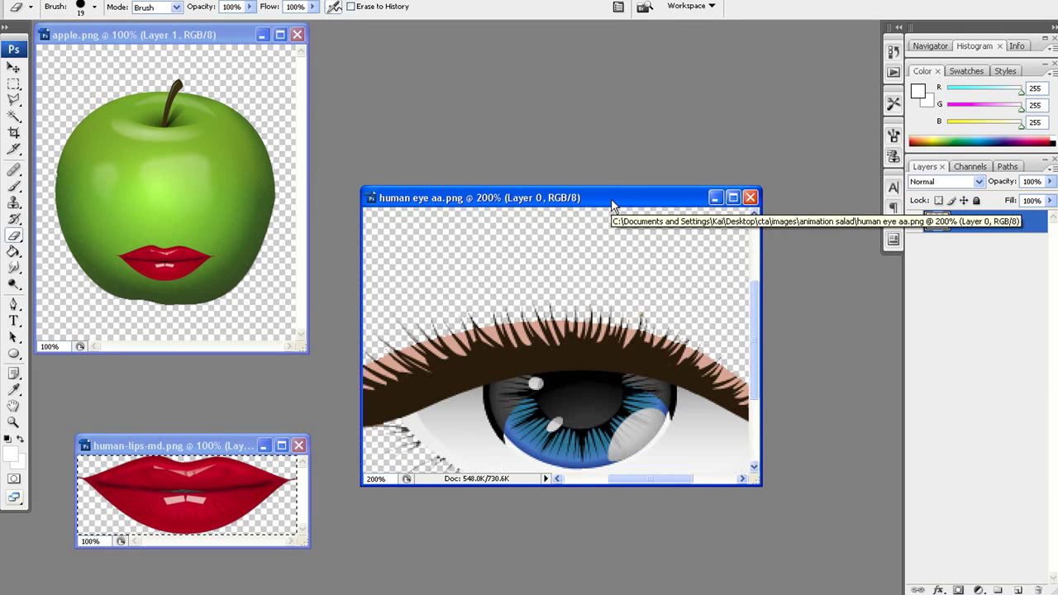
drag(760, 189, 897, 76)
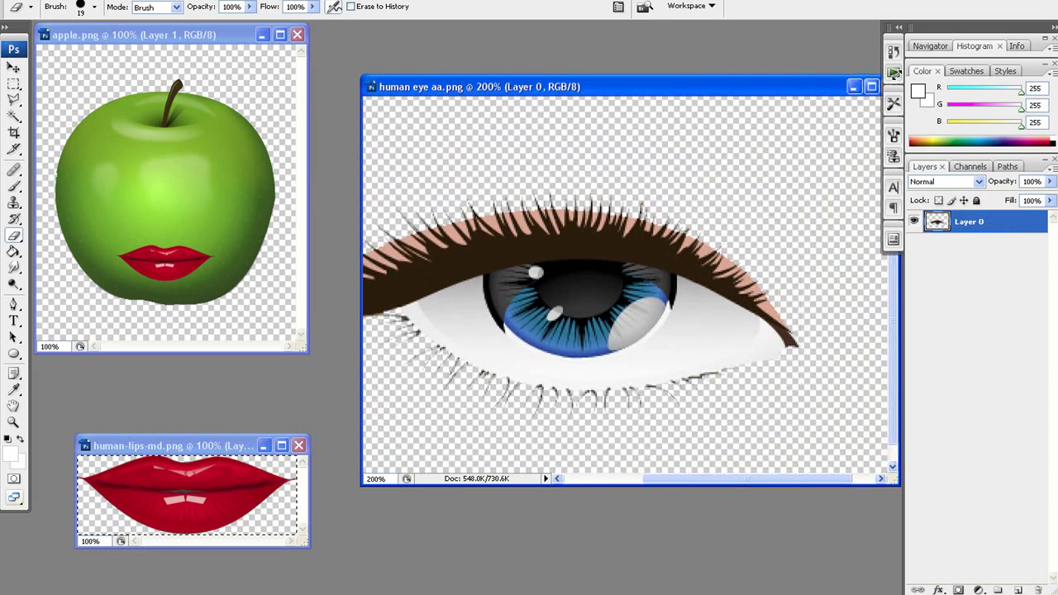
click(13, 116)
- Select and clear the skin patches between the eyelashes, then select the whole eye canvas
click(450, 234)
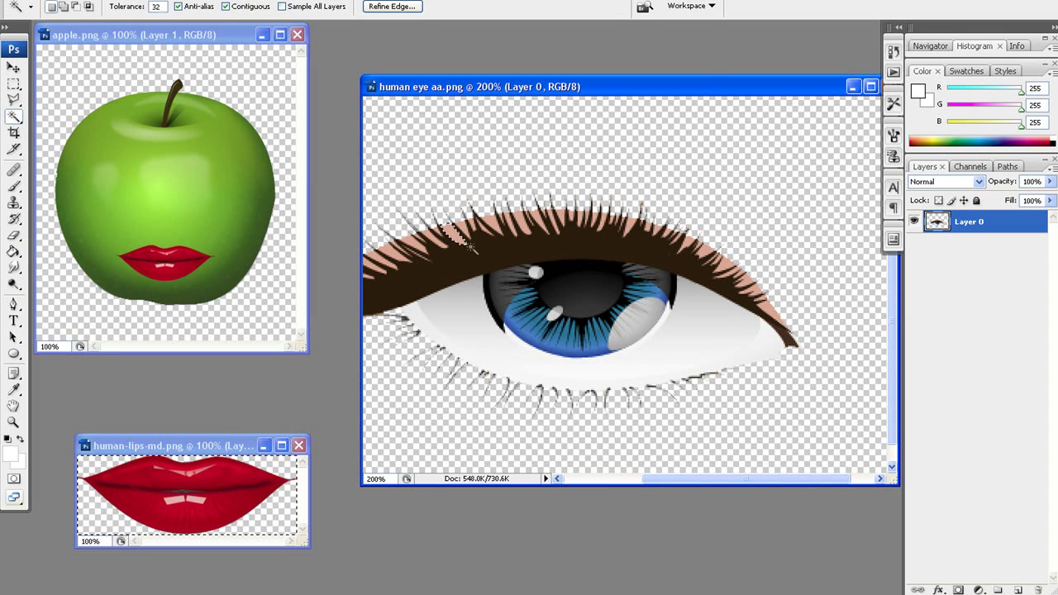
shift+click(494, 225)
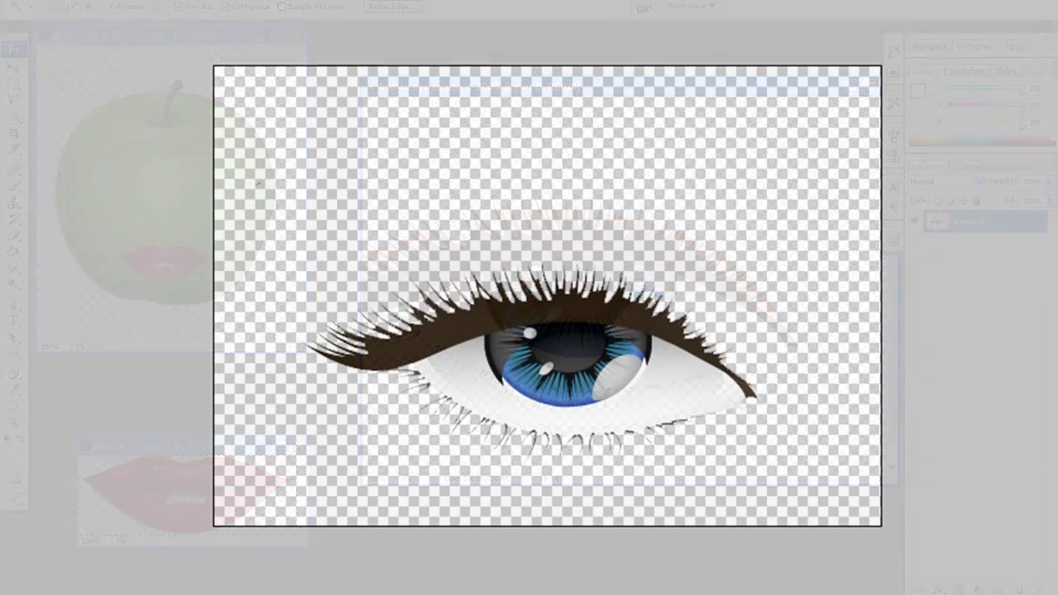
key(ctrl+a)
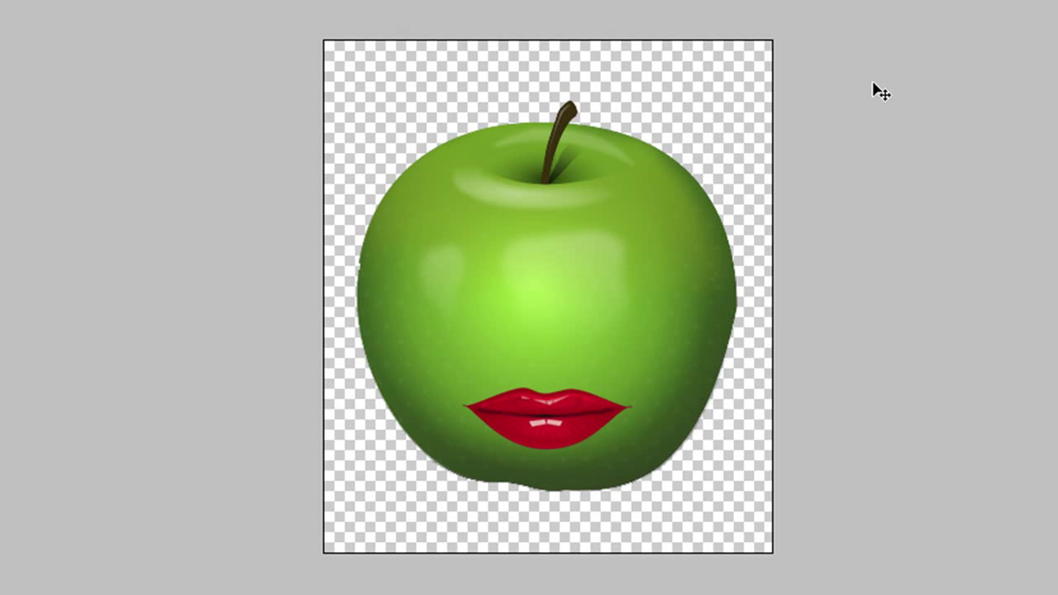
- Paste the eye into apple.png, shrink it, and place it on the left above the lips
key(ctrl+v)
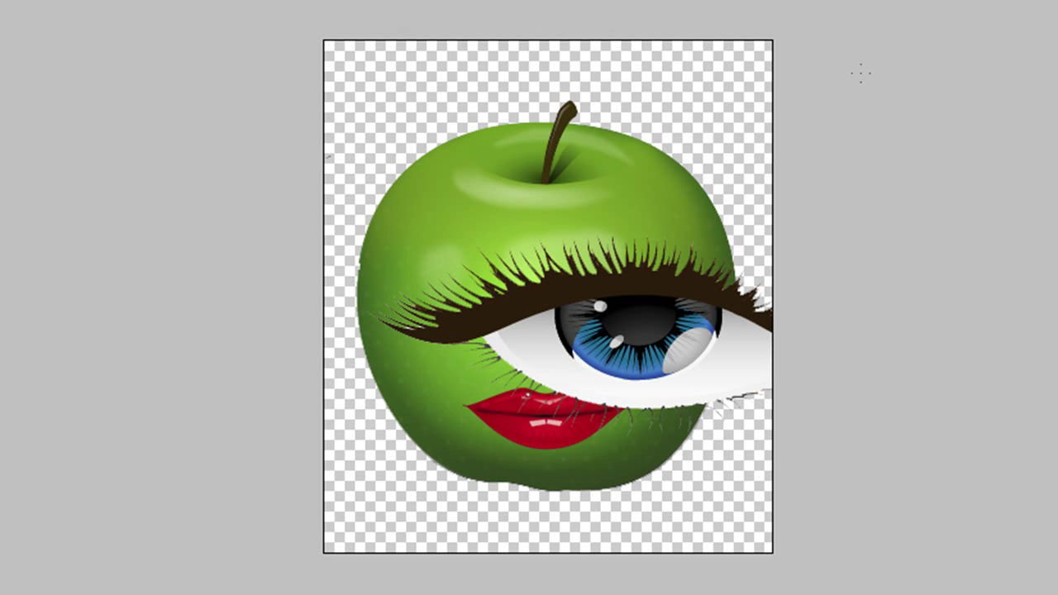
key(ctrl+t)
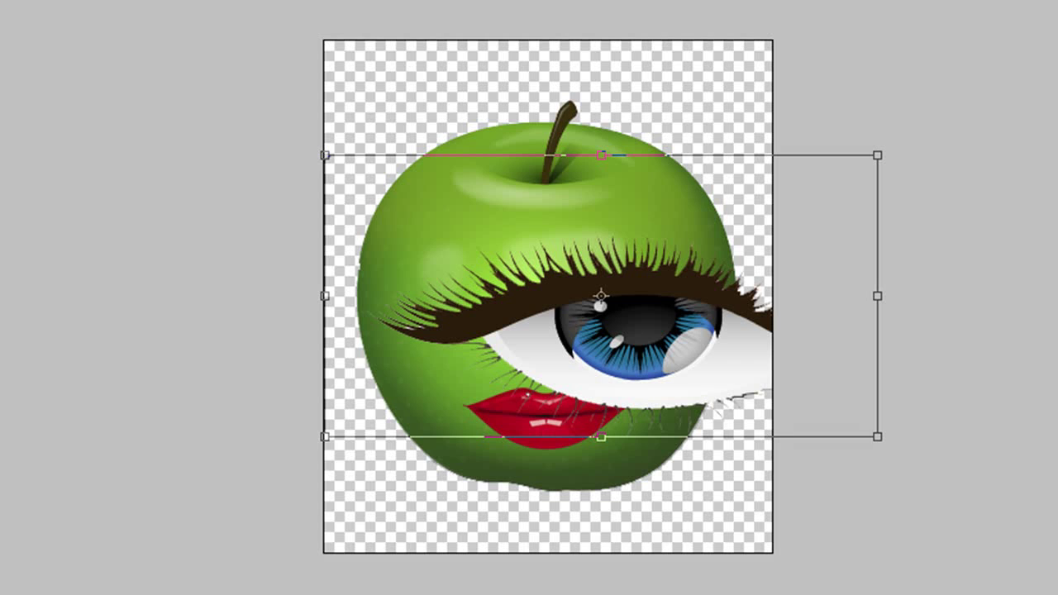
drag(877, 155, 526, 392)
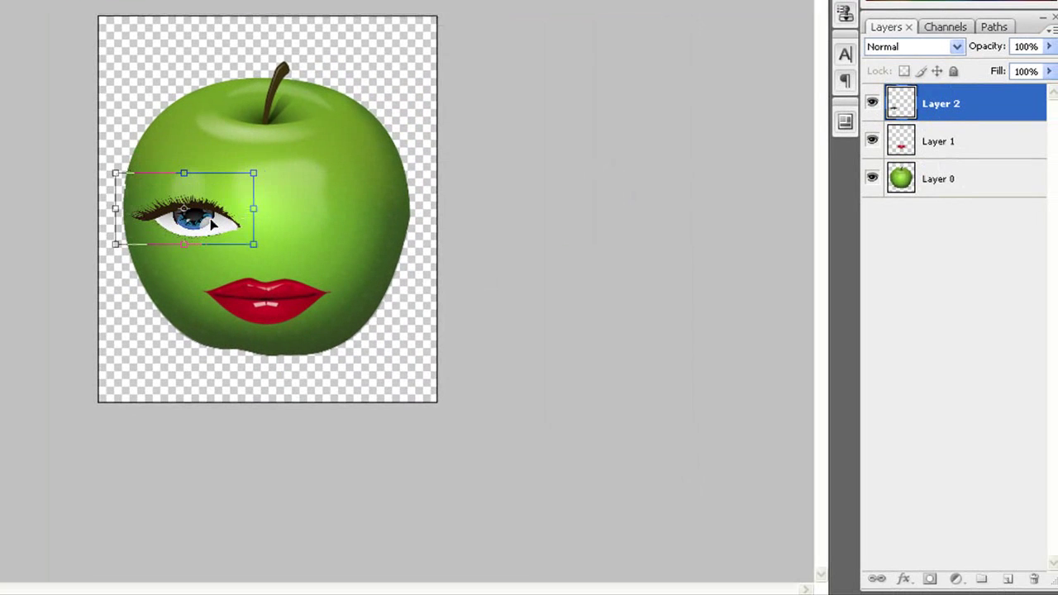
drag(211, 220, 209, 220)
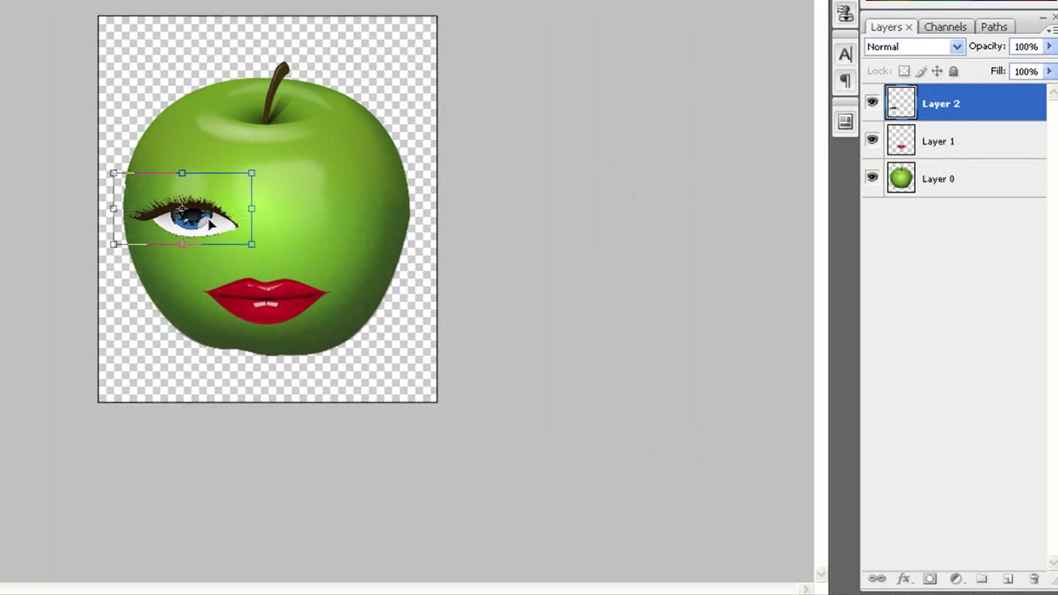
key(v)
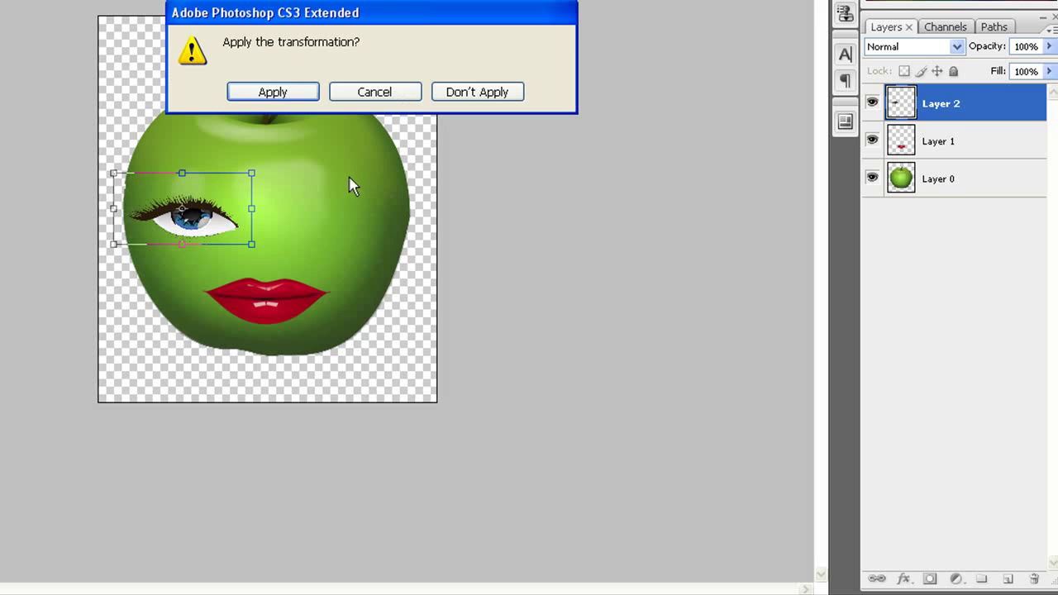
click(286, 92)
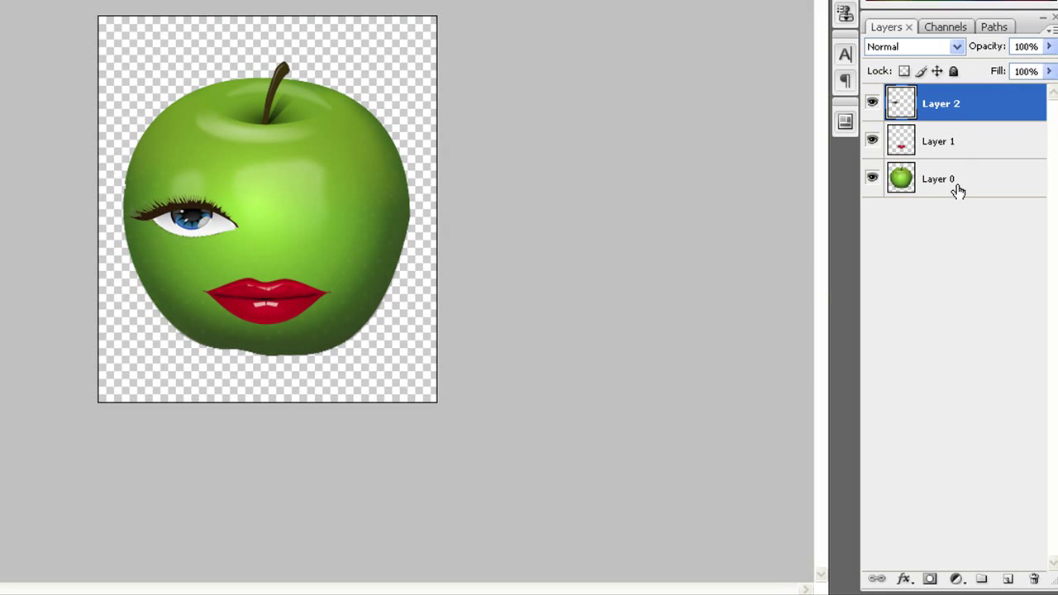
click(947, 145)
click(947, 106)
- Paste a second eye on a new layer, flip it horizontally, and move it to the apple's right
key(ctrl+a)
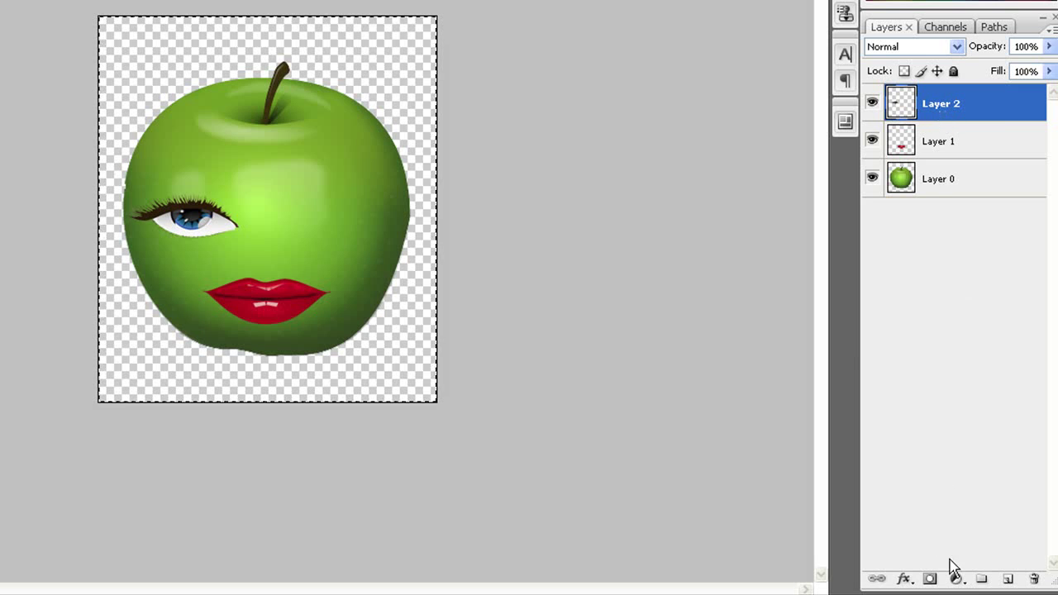
click(1008, 579)
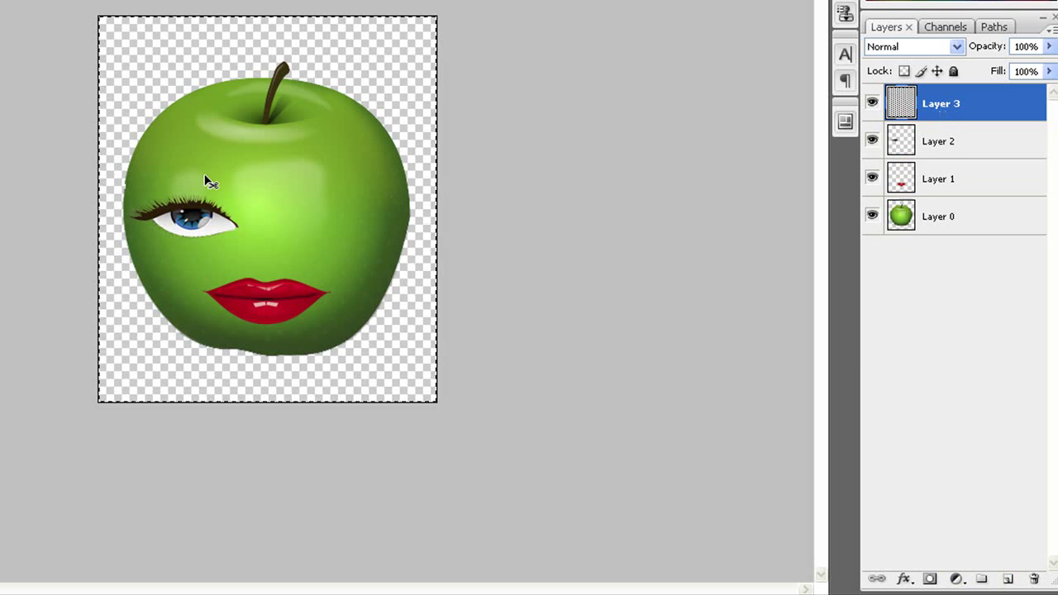
key(ctrl+v)
key(ctrl+t)
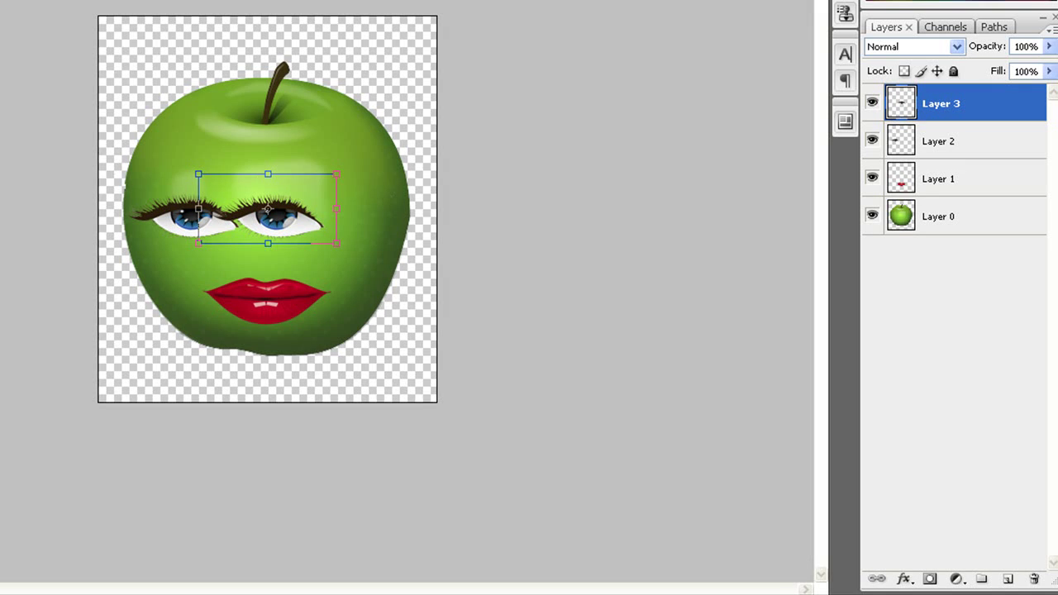
drag(199, 211, 476, 218)
drag(418, 232, 355, 232)
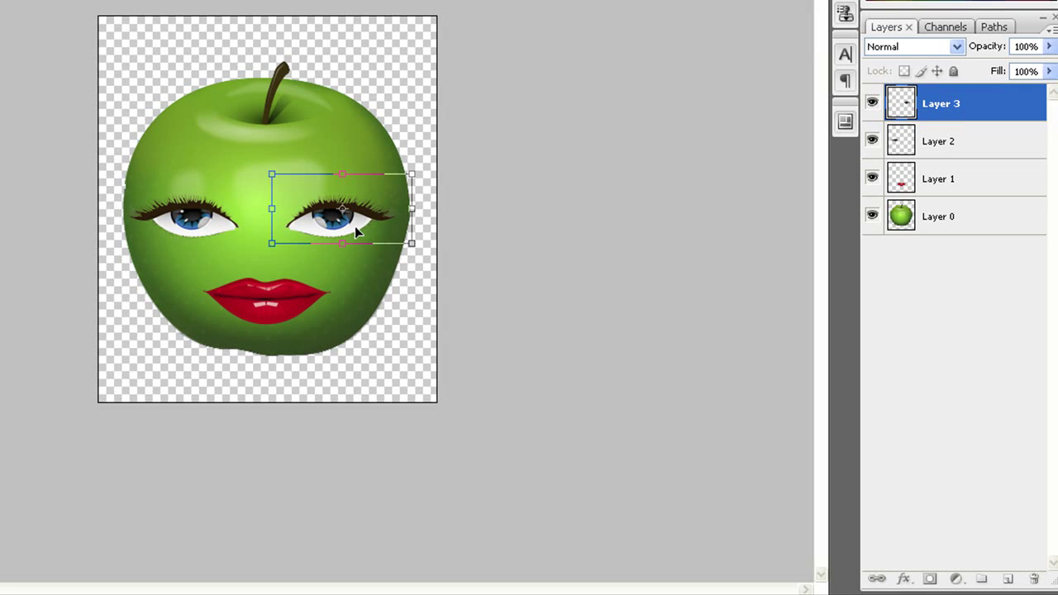
click(274, 90)
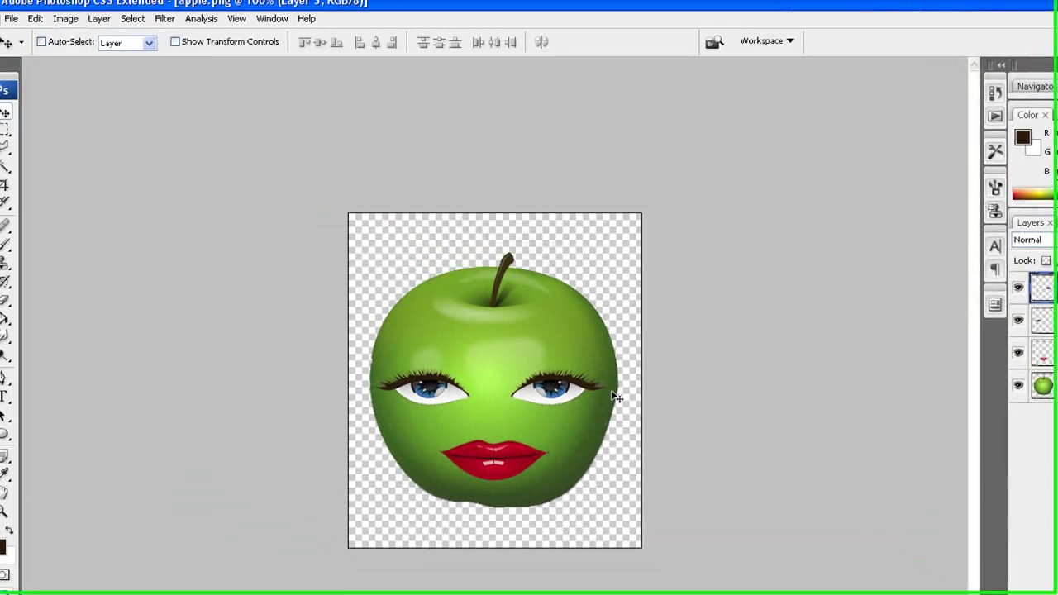
key(ctrl+plus)
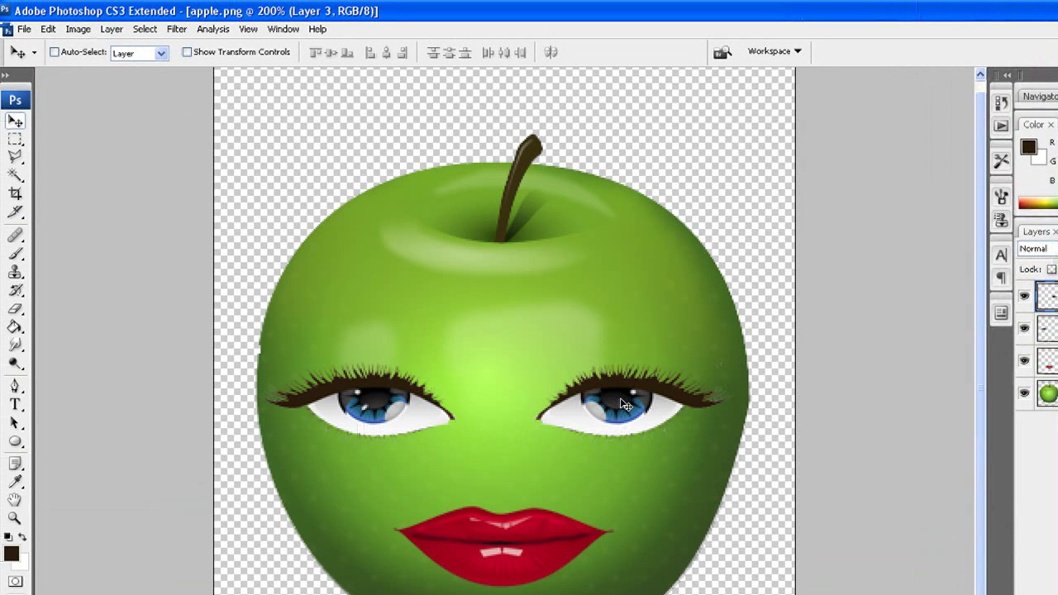
click(24, 29)
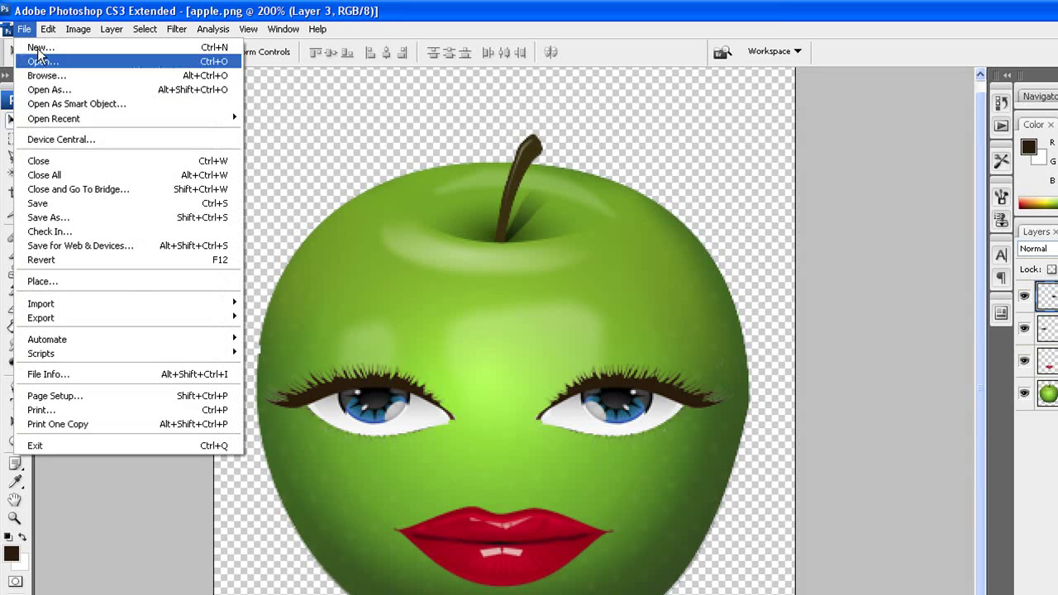
- Save the apple face as apple.psd in Photoshop format in the animation salad folder
click(104, 219)
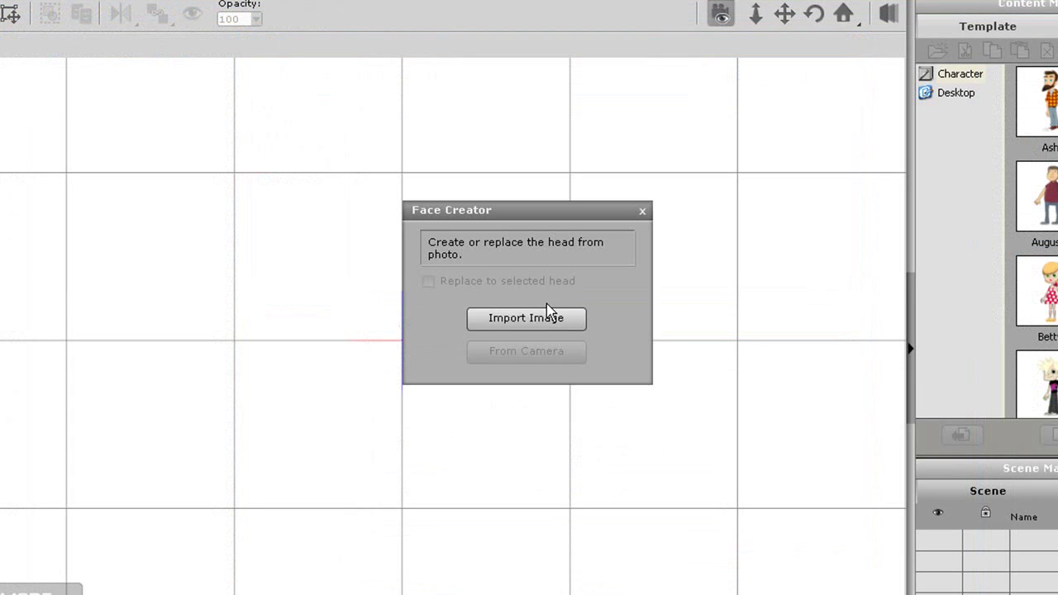
- Import the apple character image into Face Creator, browsing in thumbnail view
click(547, 315)
click(671, 71)
click(685, 94)
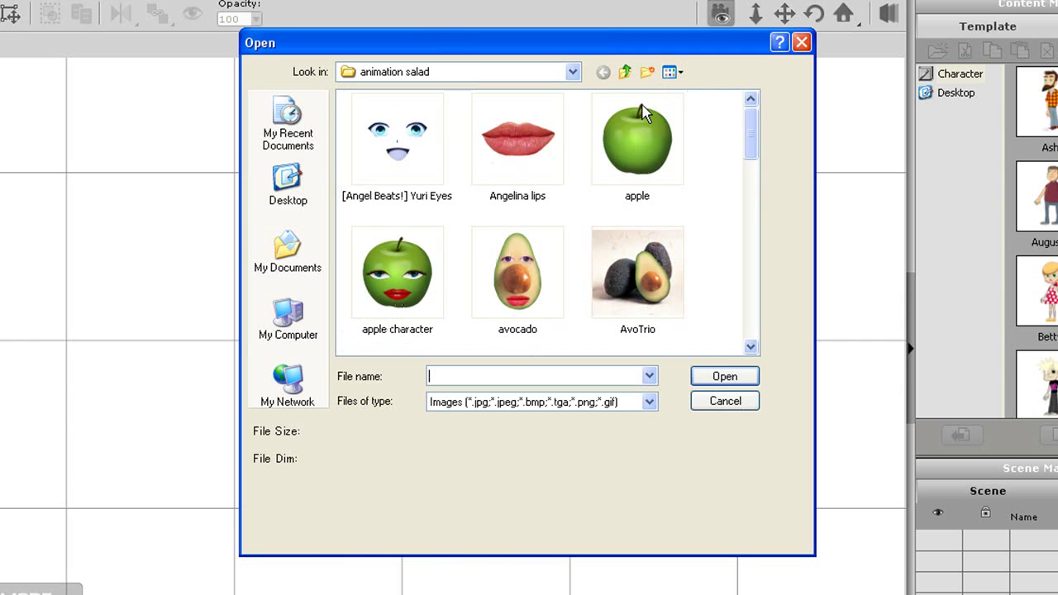
click(413, 281)
click(719, 378)
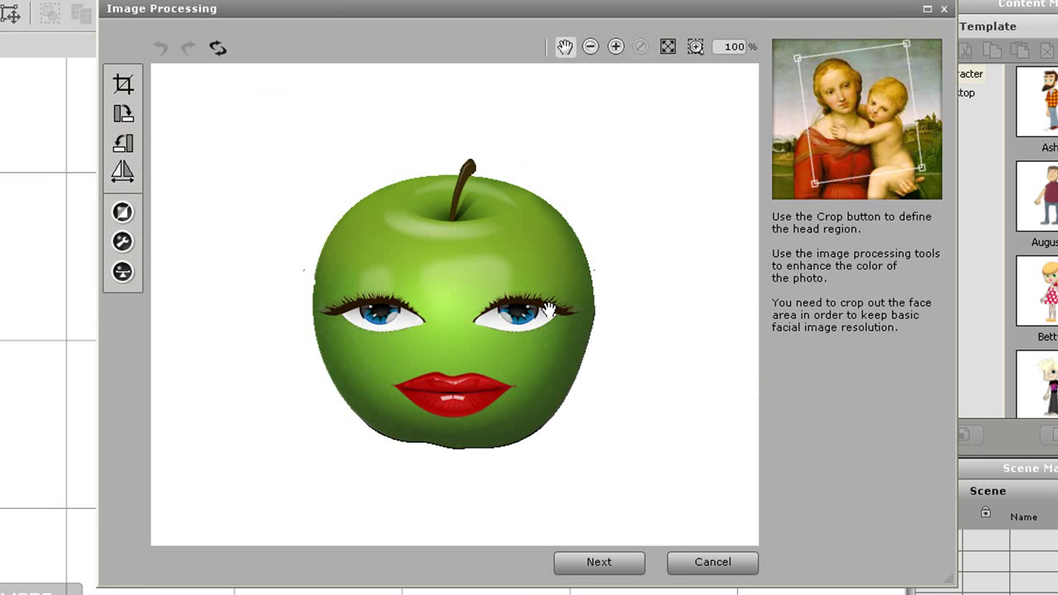
click(619, 567)
- Pin anchors 1–4 to the outer eye corners and the lips' left and right corners
drag(357, 213, 493, 399)
drag(309, 216, 377, 395)
drag(371, 144, 538, 316)
click(284, 152)
drag(284, 154, 320, 314)
- Fit the lower-eyelid and eye corner points onto the apple's painted eye edges
click(599, 562)
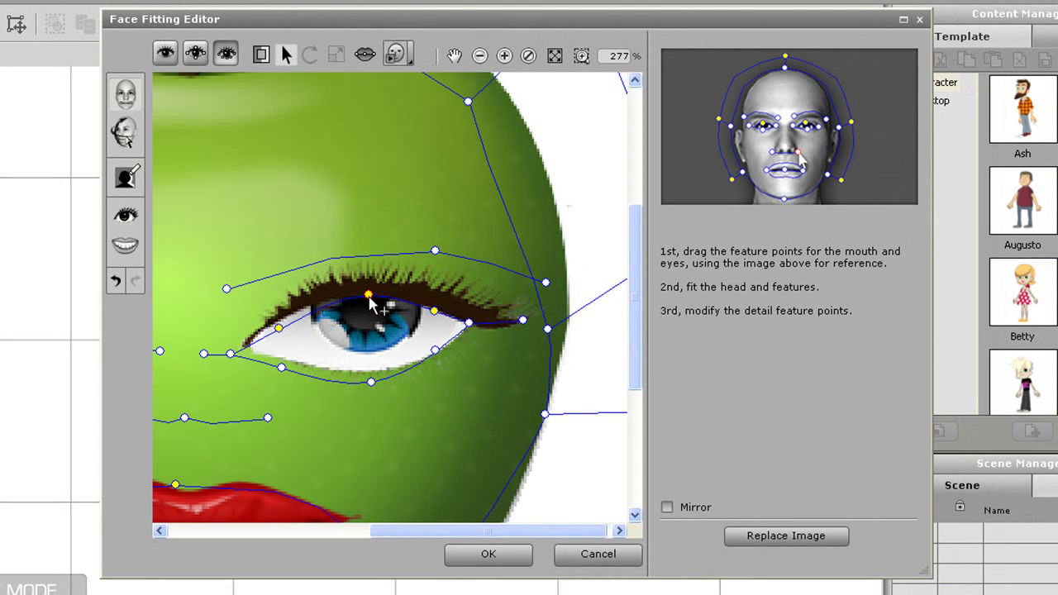
click(434, 310)
drag(372, 383, 371, 372)
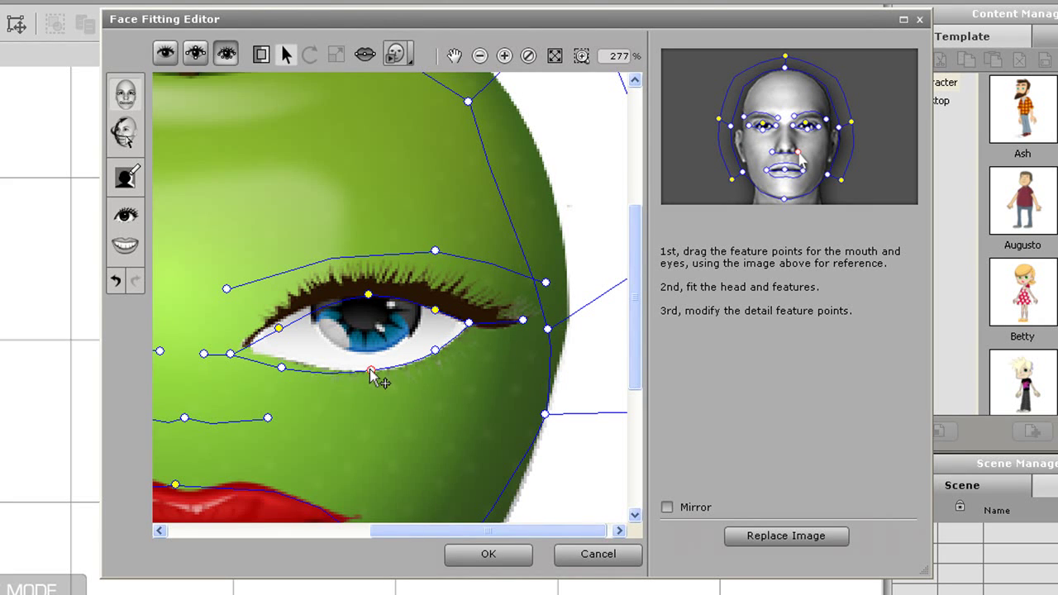
drag(282, 369, 276, 321)
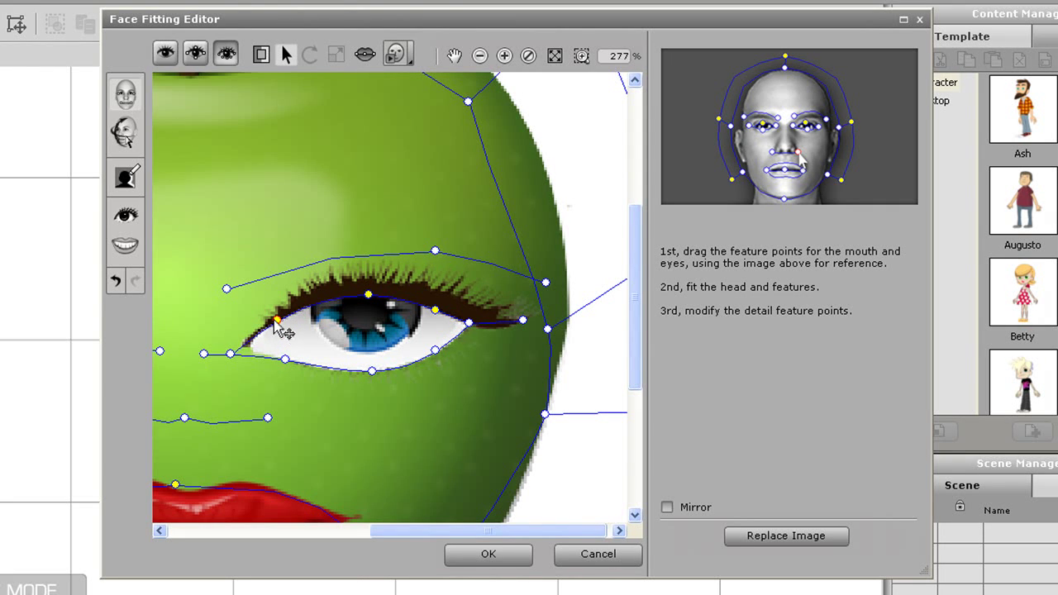
mouse_move(230, 354)
mouse_down()
mouse_move(245, 344)
mouse_move(283, 359)
mouse_move(250, 348)
mouse_up()
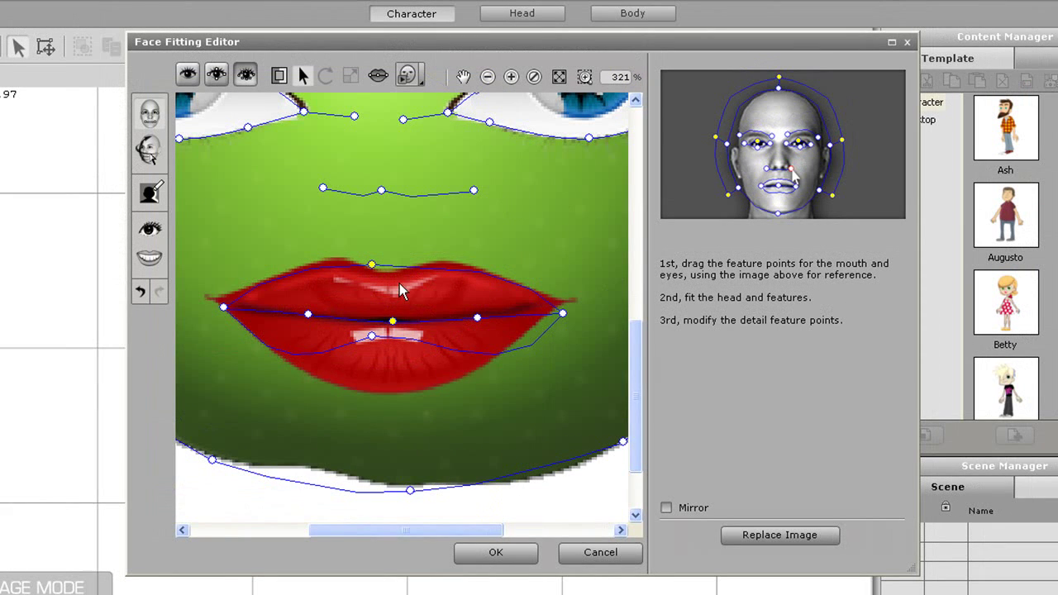
- Align the mouth points to the red lips' outline and corners, then fit to window
drag(393, 321, 395, 395)
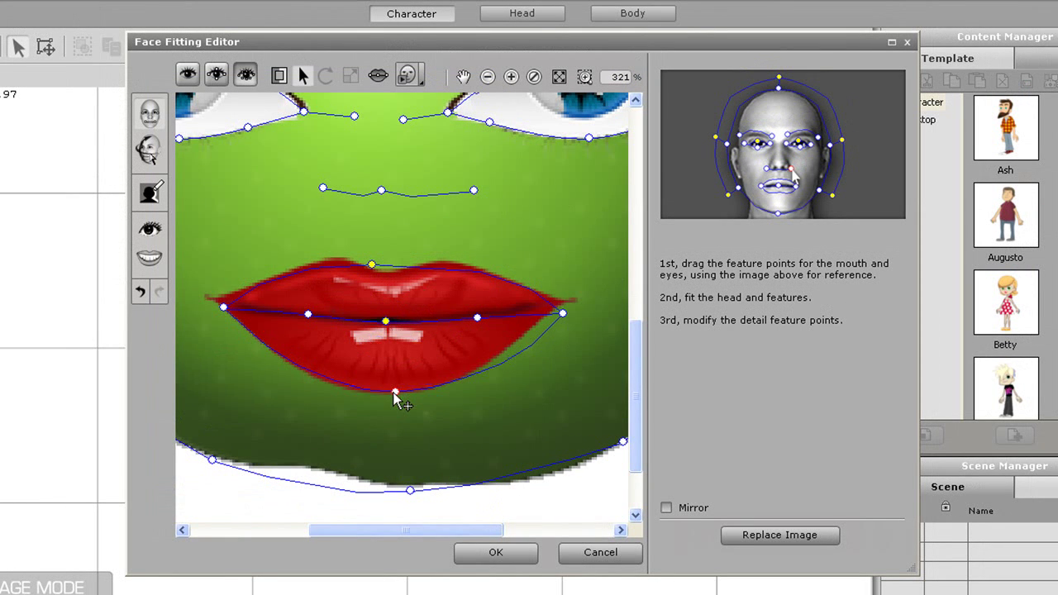
drag(372, 267, 383, 273)
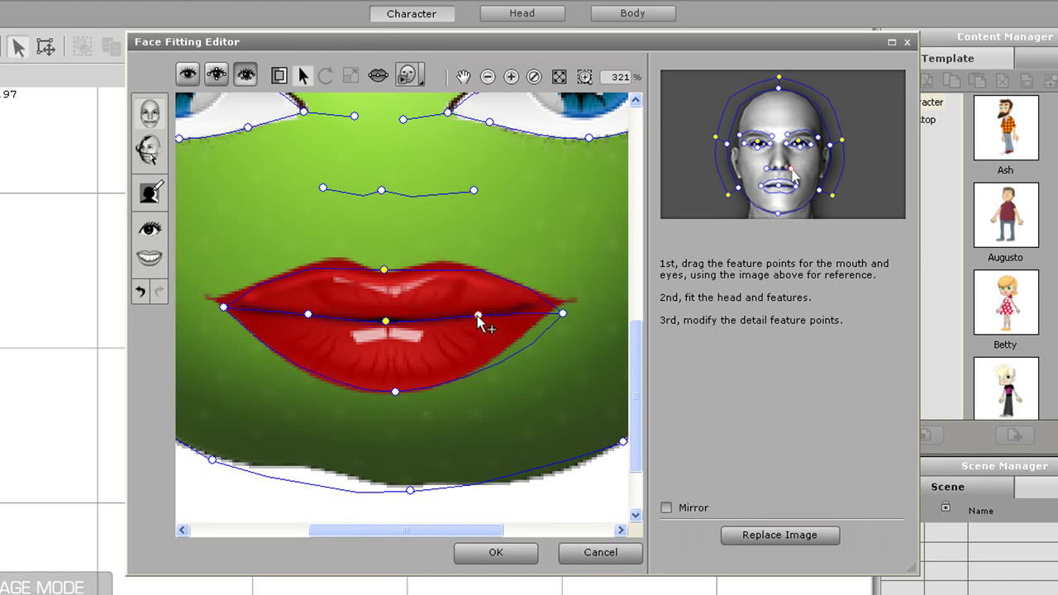
drag(562, 314, 553, 301)
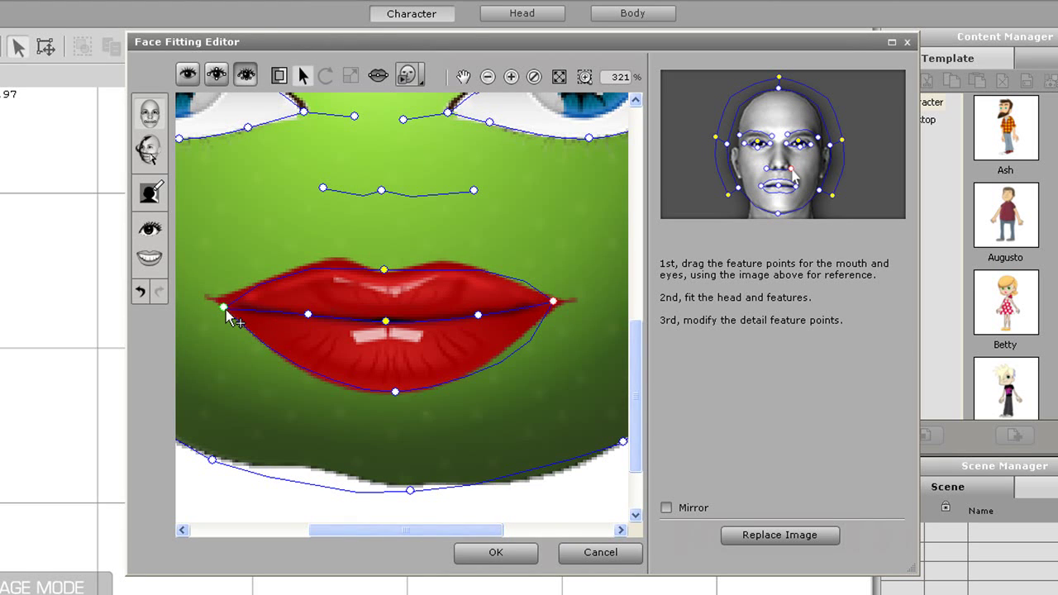
drag(225, 311, 224, 309)
drag(553, 299, 552, 302)
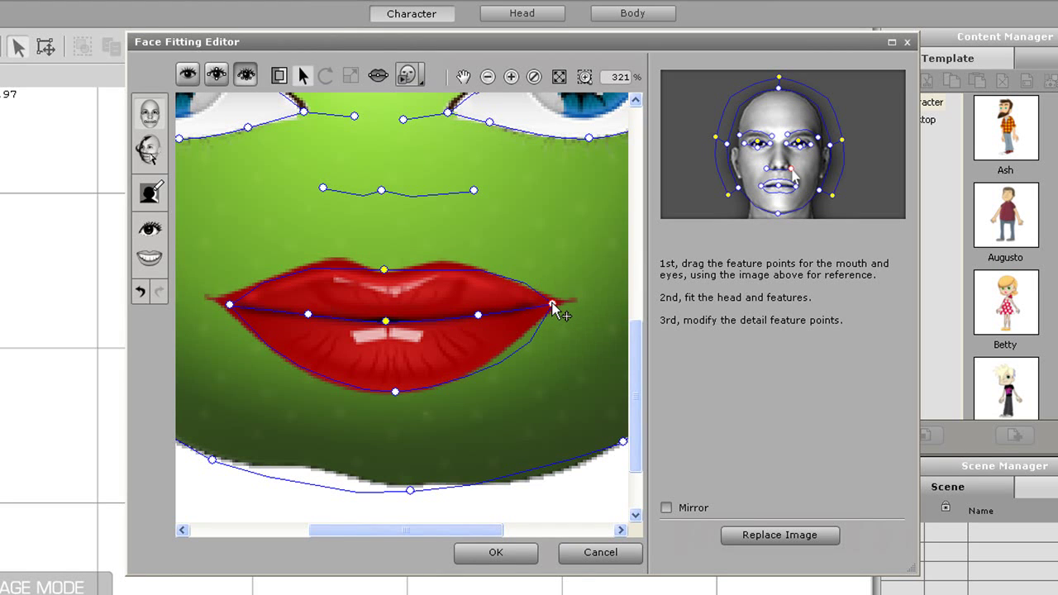
click(558, 77)
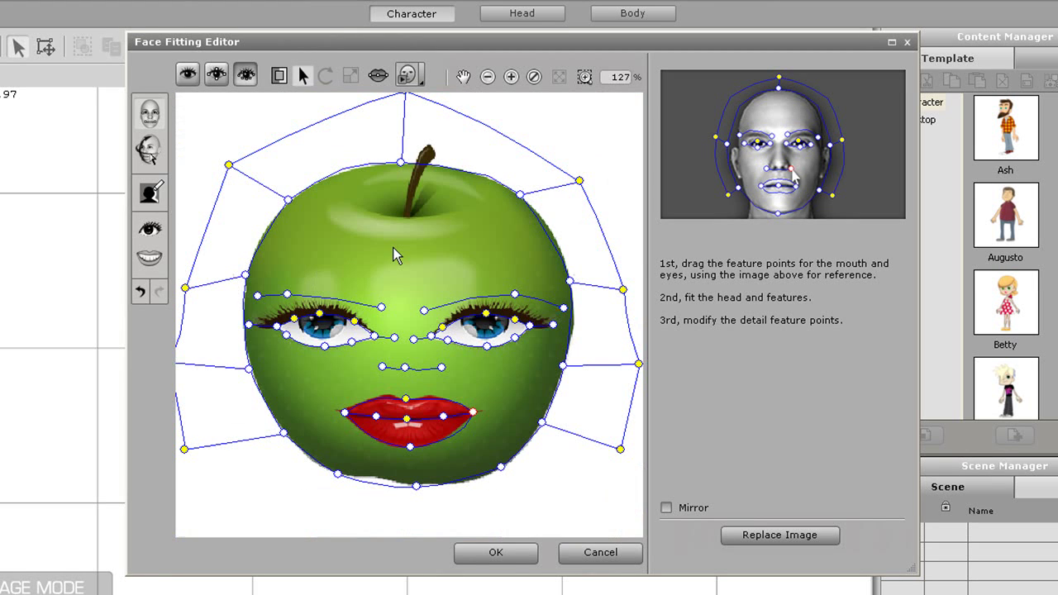
- Apply the 03_Teeth_normal template to the apple's mouth
click(150, 258)
double_click(766, 311)
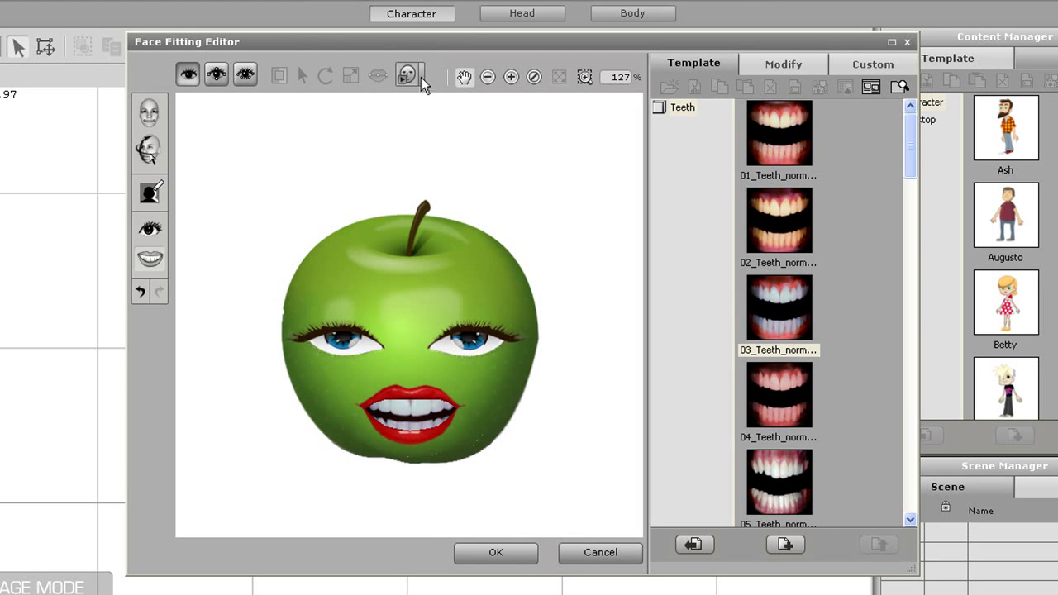
- Accept the fitted apple face with teeth, answer the fitting reminder, and stop the running preview
click(500, 554)
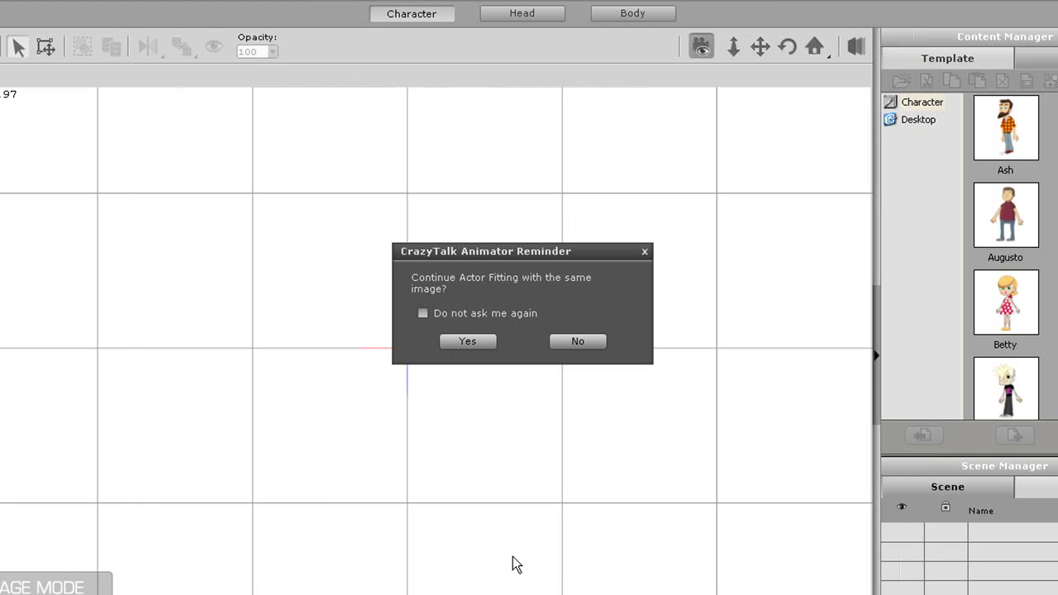
click(582, 342)
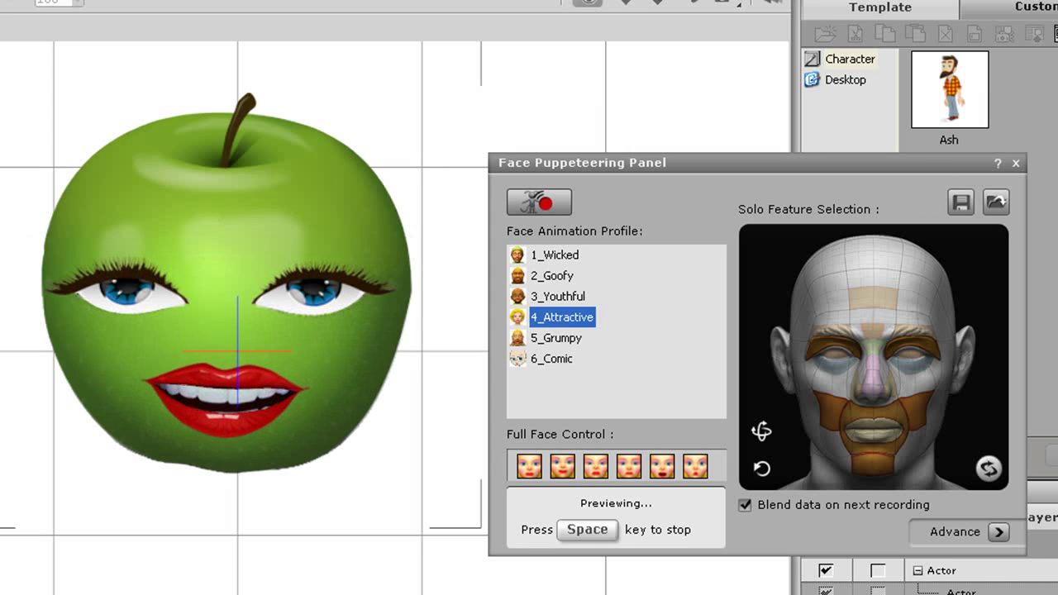
key(space)
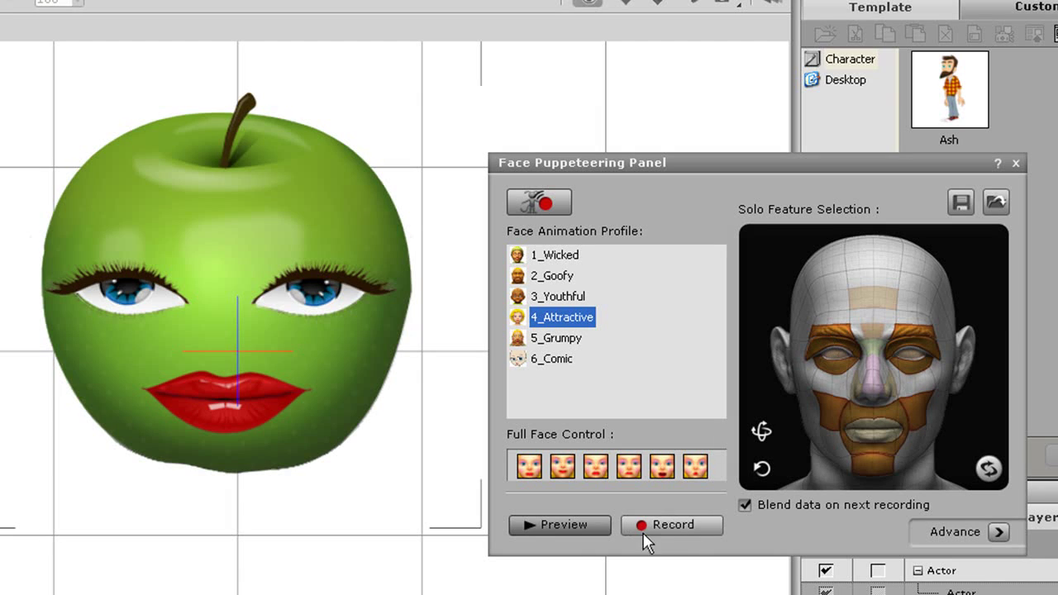
- Preview the apple's face animating with the 4_Attractive profile, then close the puppeteering panel
click(563, 529)
key(space)
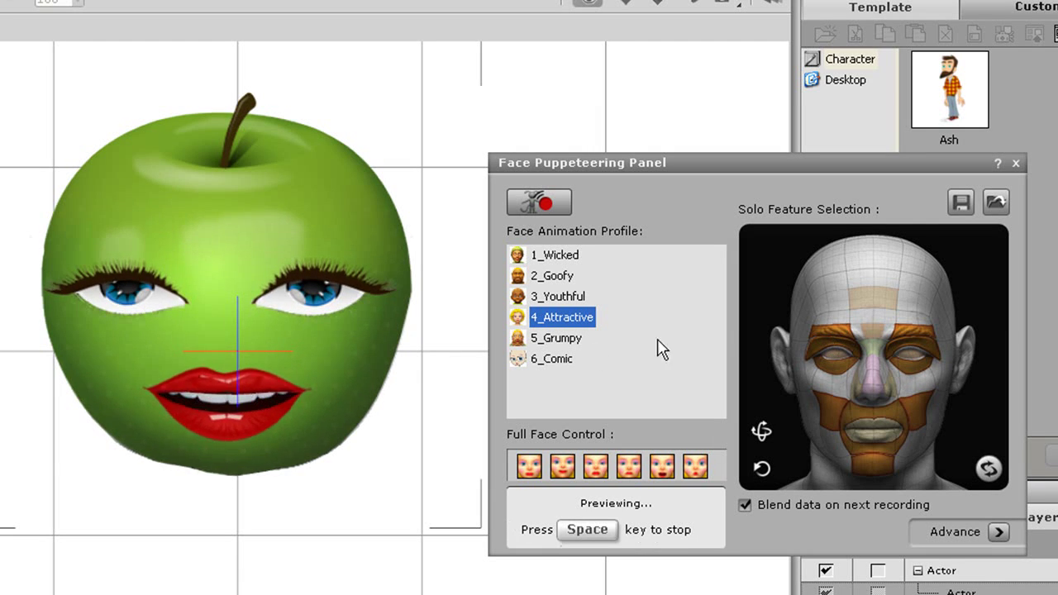
key(space)
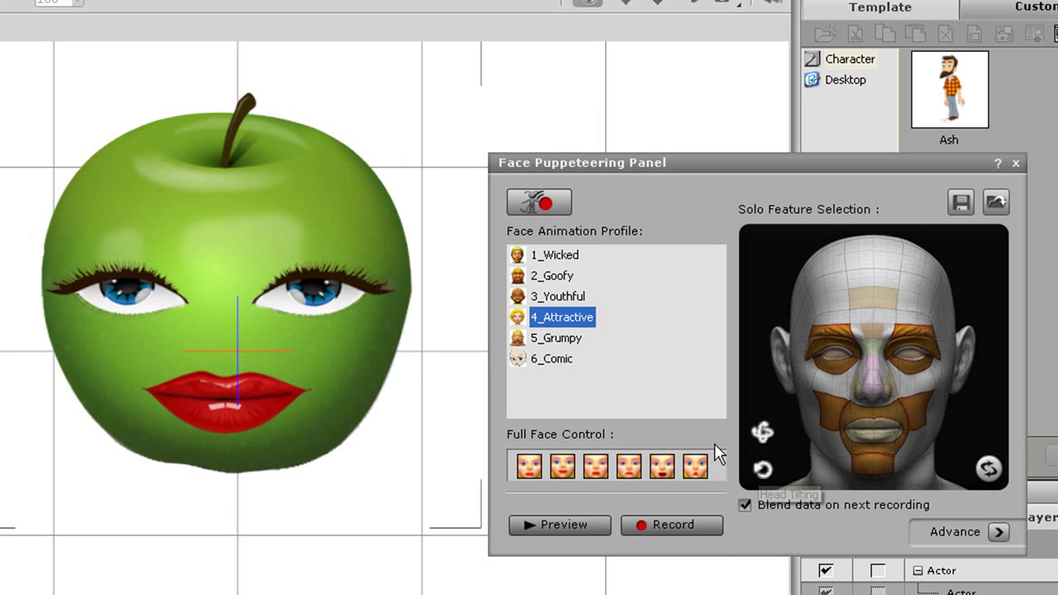
click(576, 527)
key(space)
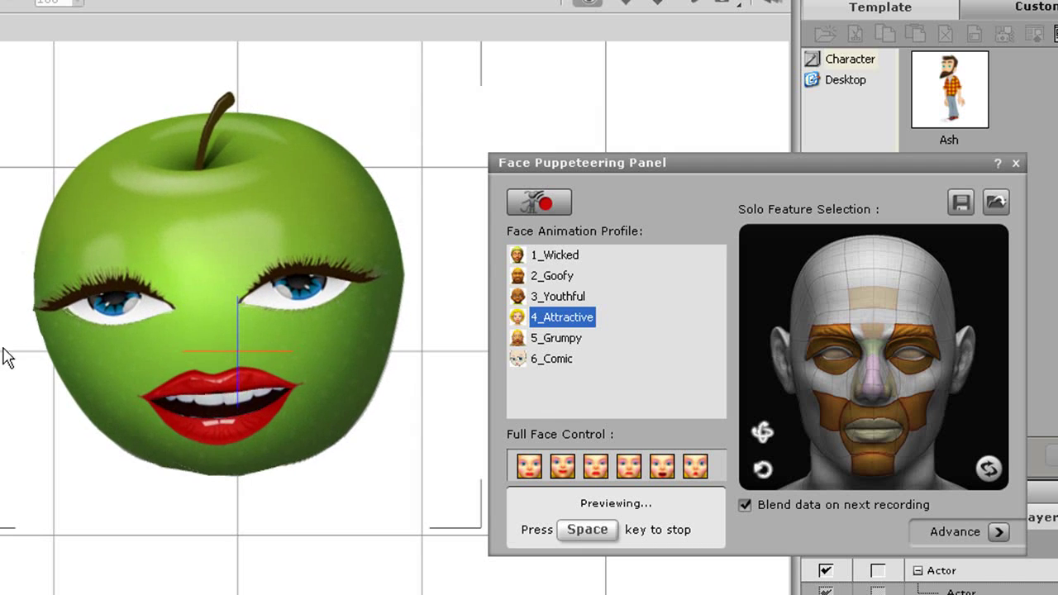
key(space)
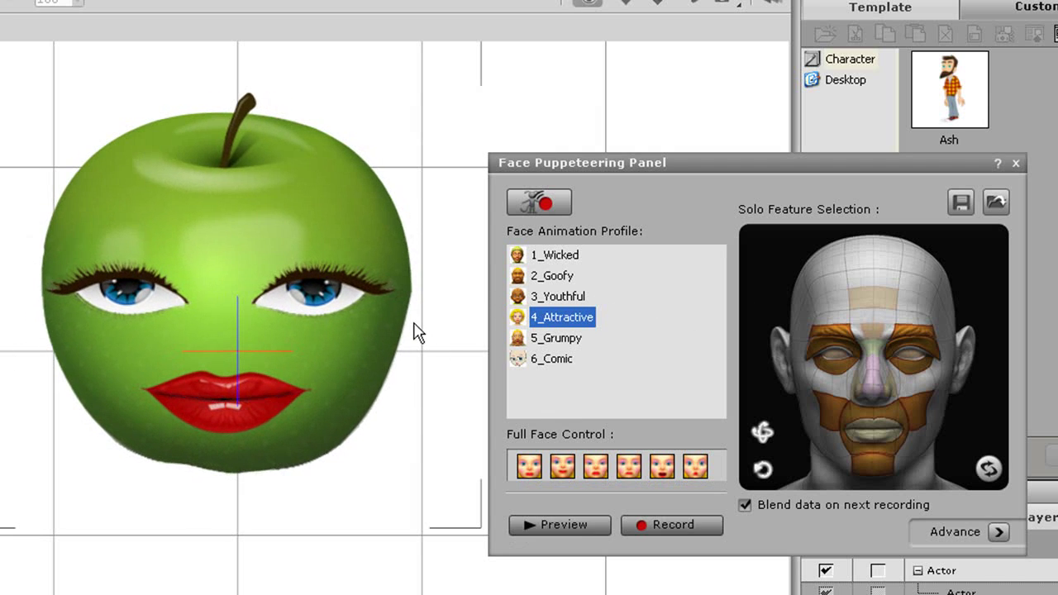
click(1016, 163)
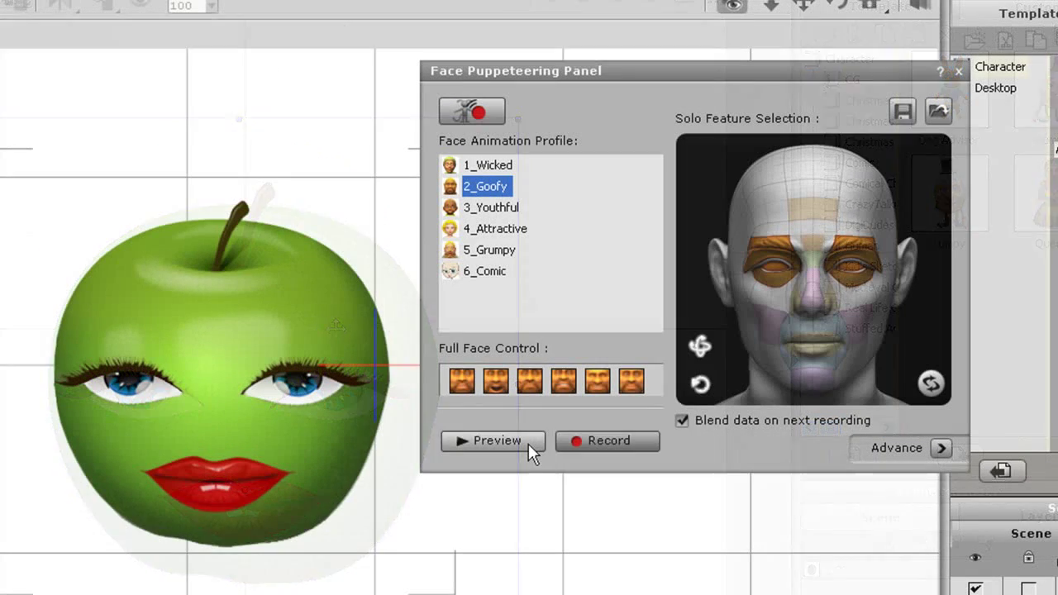
- Preview the apple's face animating with the 2_Goofy profile
click(528, 443)
key(space)
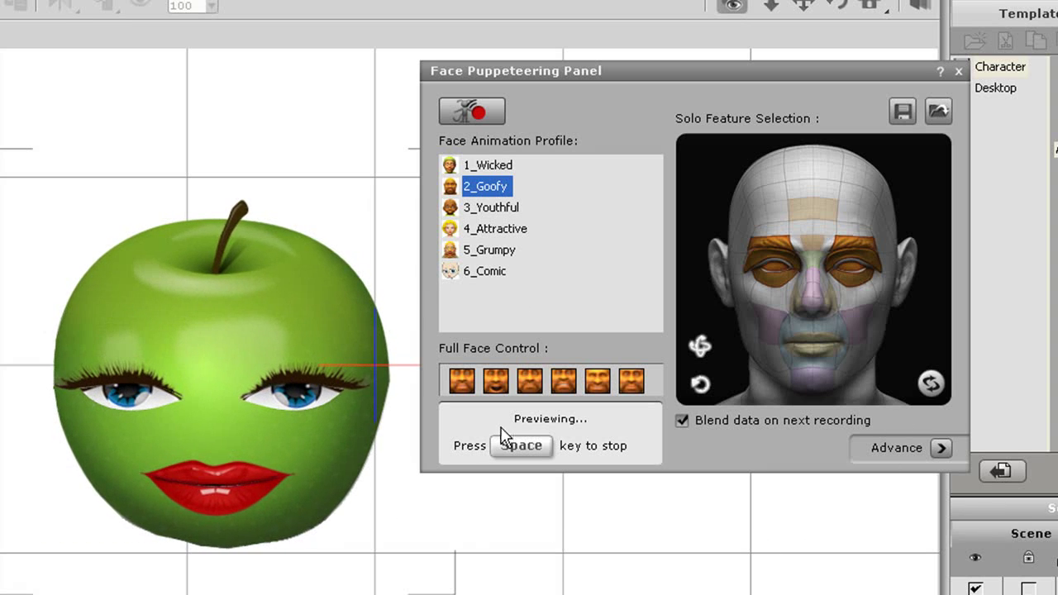
key(space)
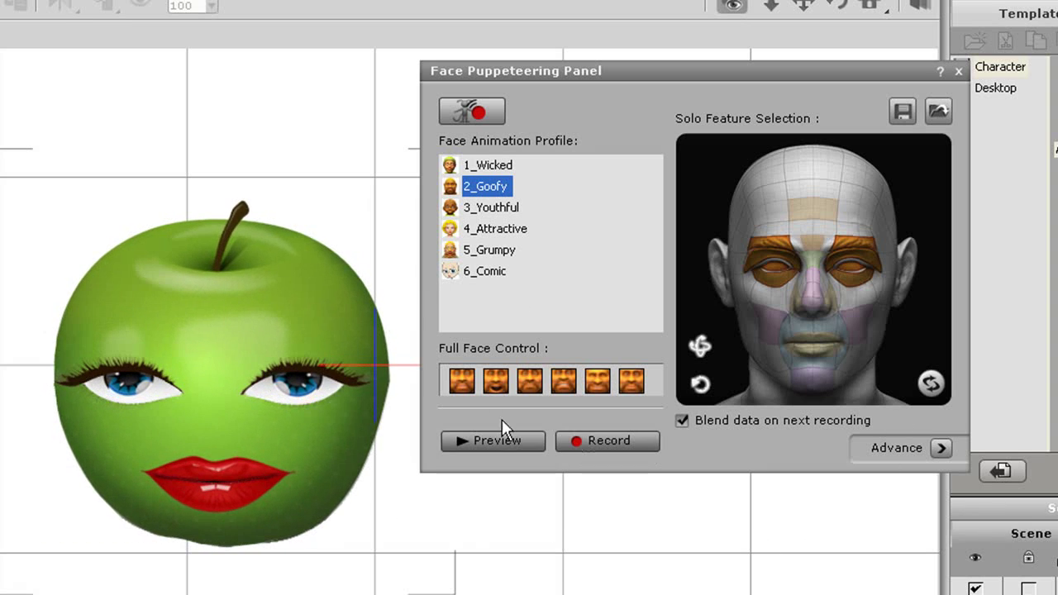
- Lower the Goofy profile's eye weights from 40 to 20 in the Advance table, then preview again
click(941, 448)
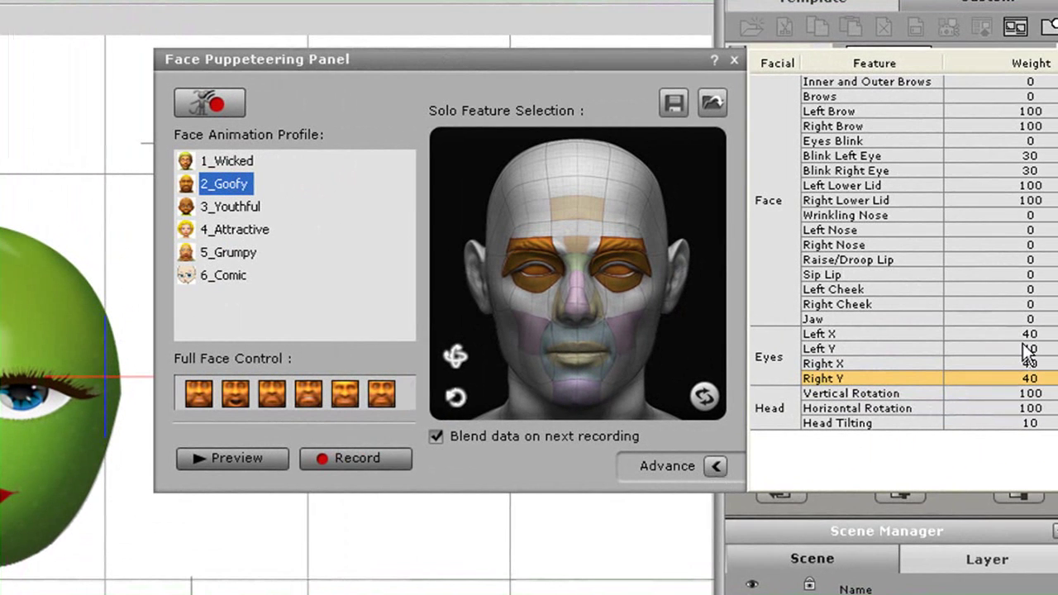
double_click(1023, 334)
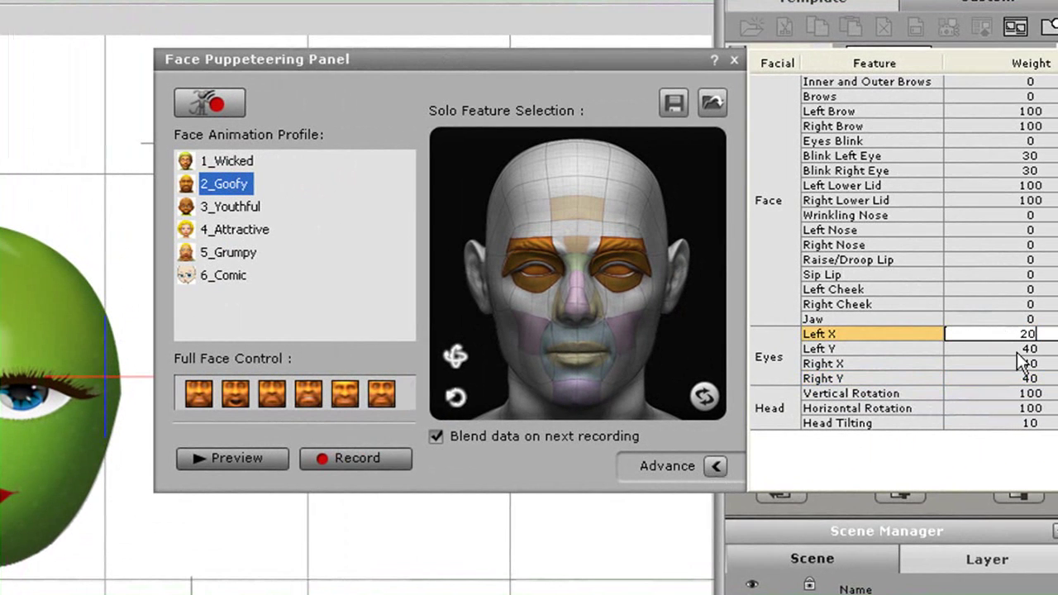
double_click(1023, 349)
text(20)
double_click(1023, 364)
text(20)
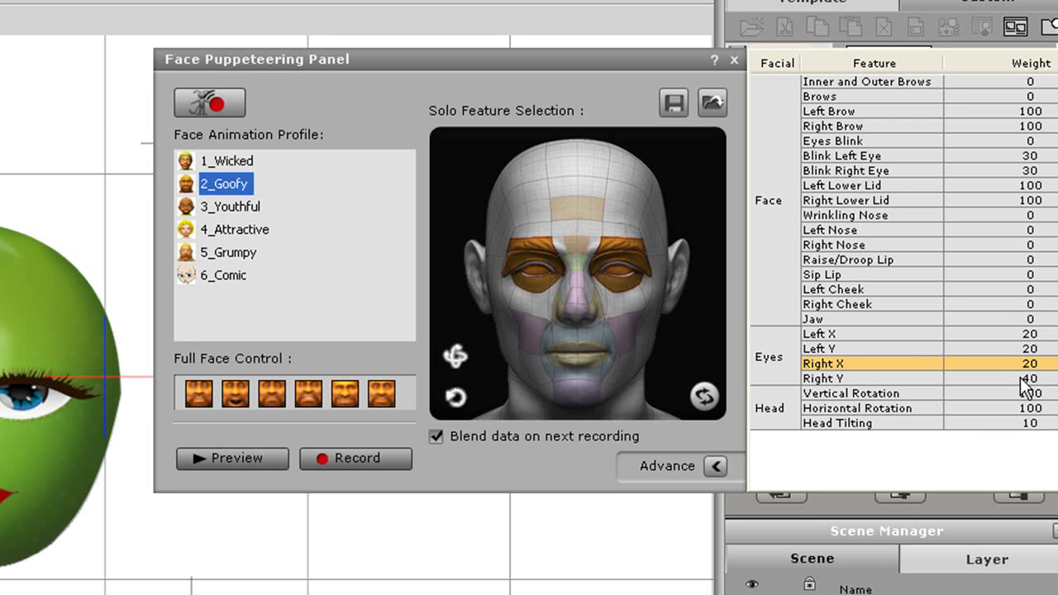
double_click(1021, 379)
text(20)
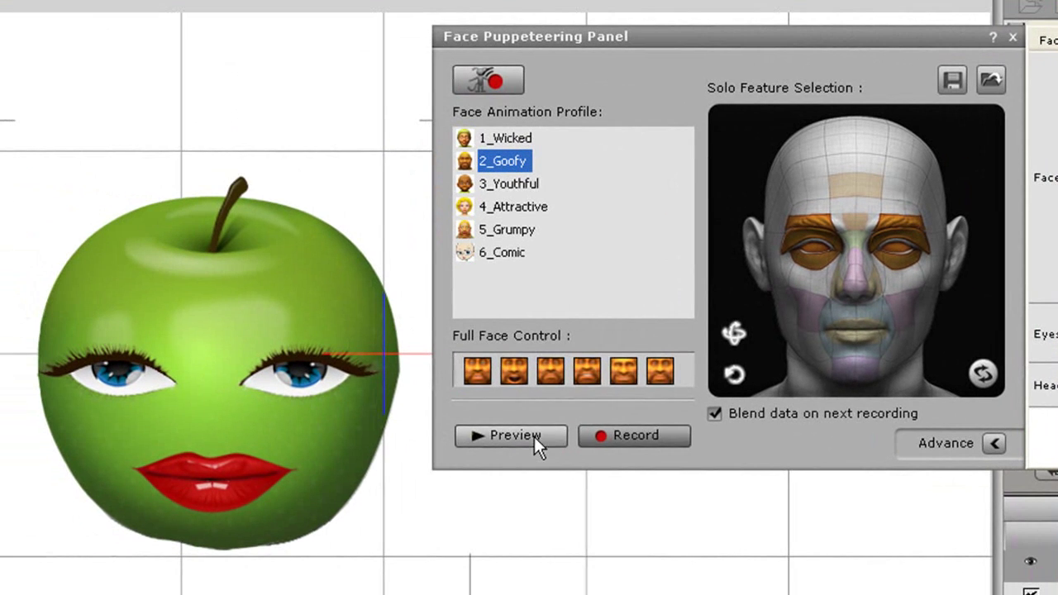
click(252, 462)
key(space)
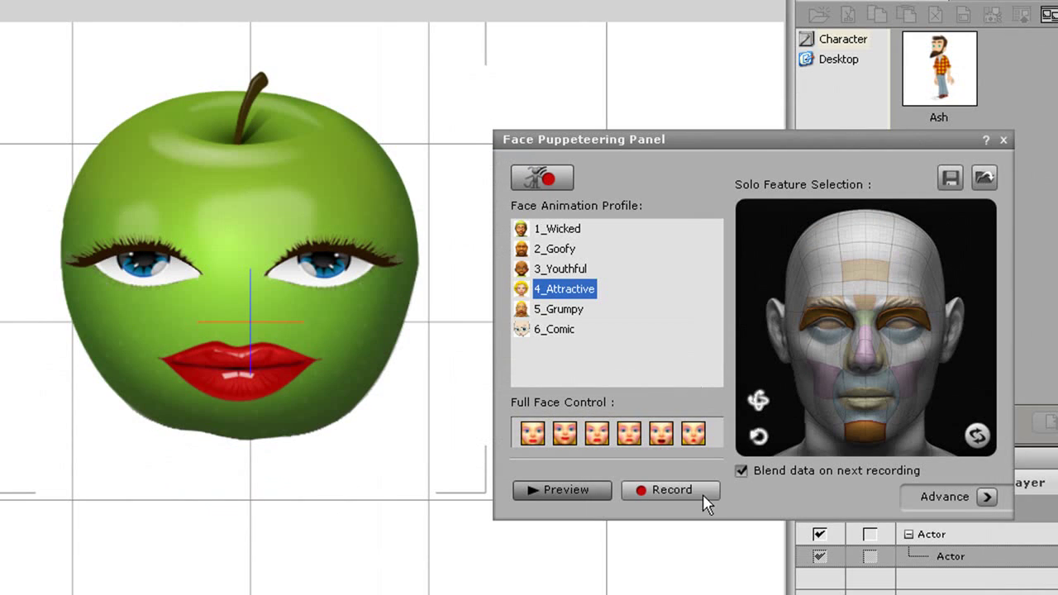
- Record a face puppeteering performance on the apple with the 4_Attractive profile
click(702, 494)
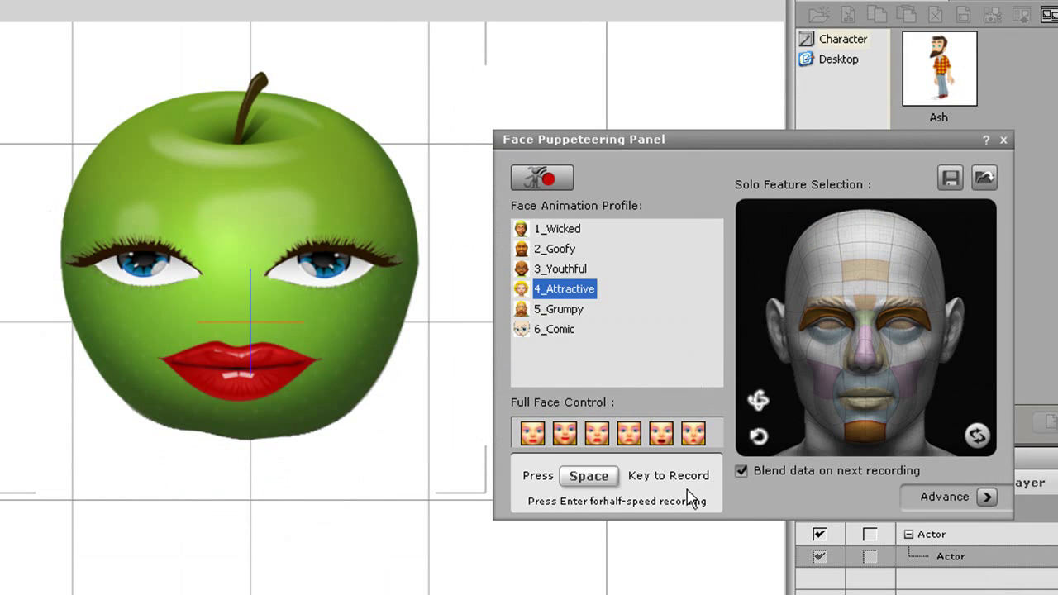
key(space)
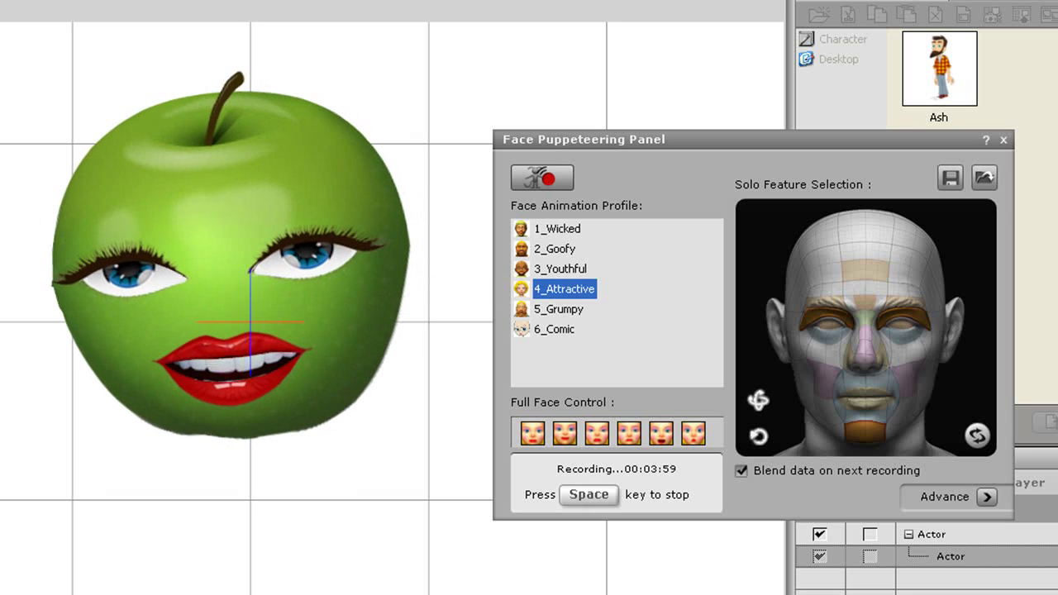
key(space)
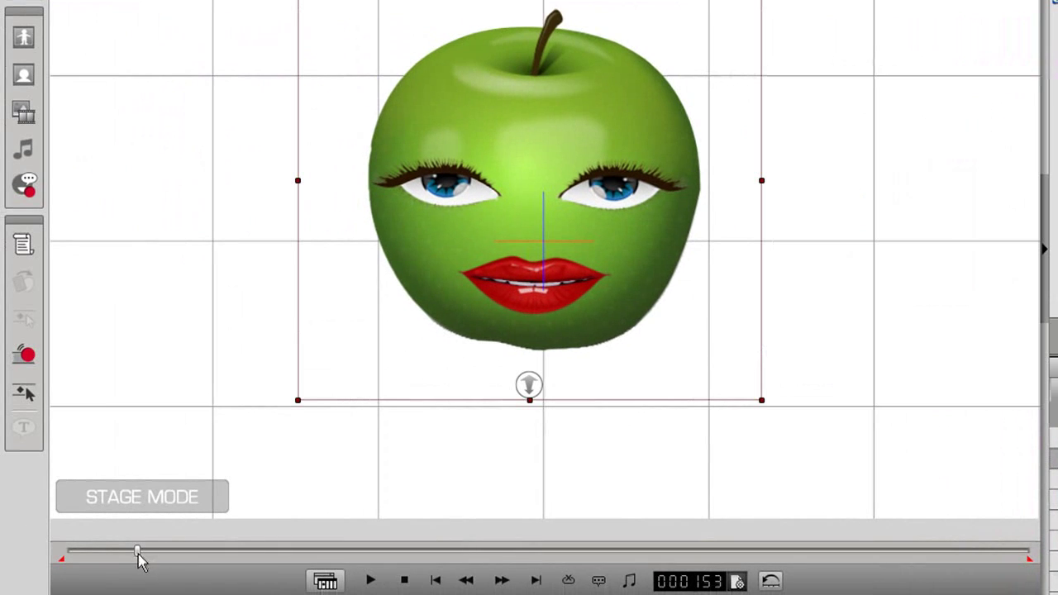
- From frame 1, add a text-to-speech line: "Hi there, I'm a cool crazytalk animator character"
drag(138, 554, 4, 559)
click(28, 190)
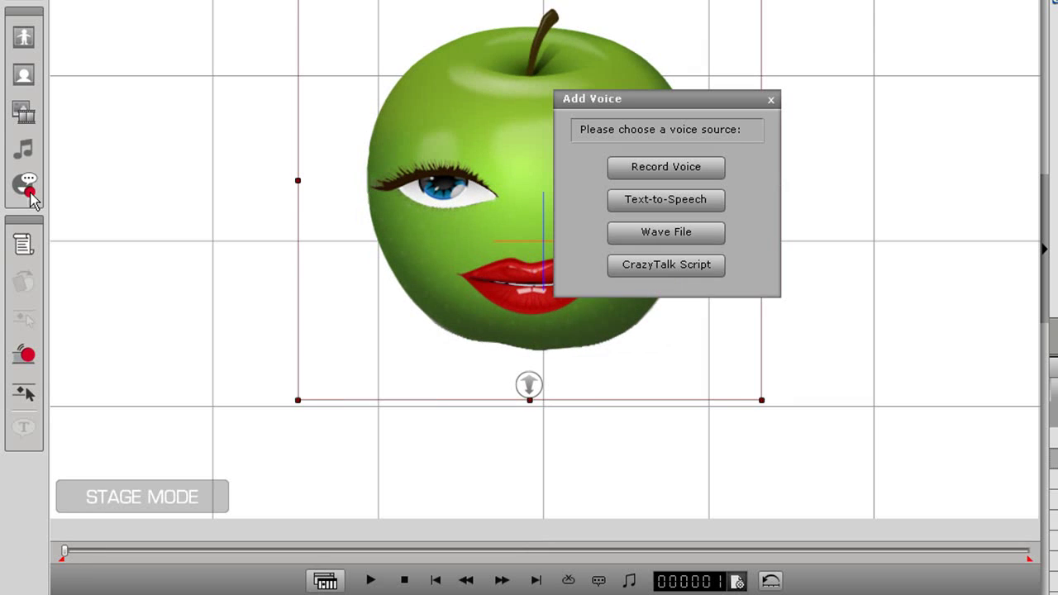
click(691, 203)
drag(684, 30, 1023, 86)
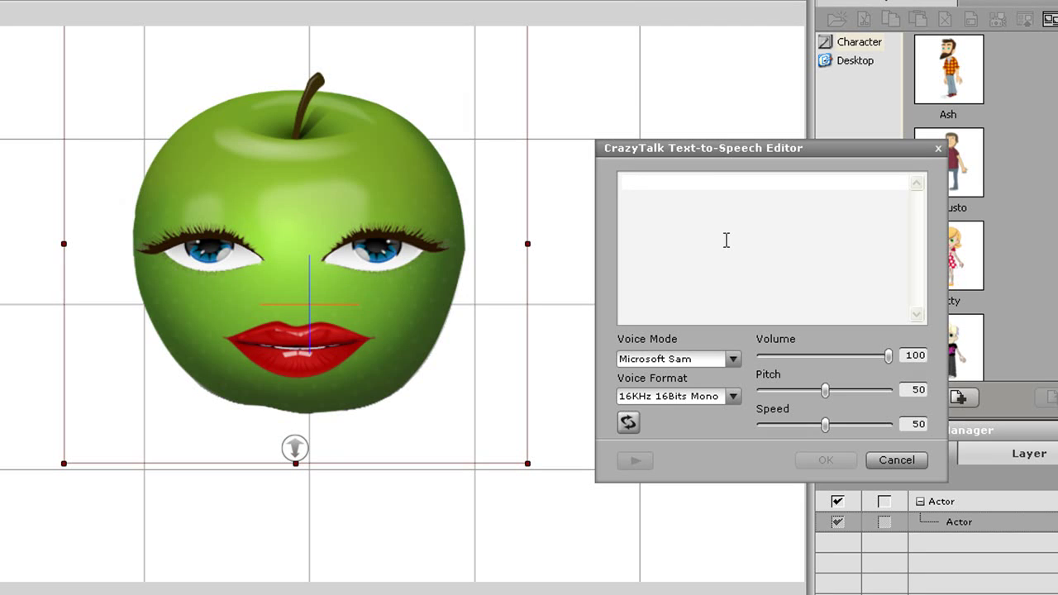
text(Hi there,)
text(I'm a cool crazytalk animator character!)
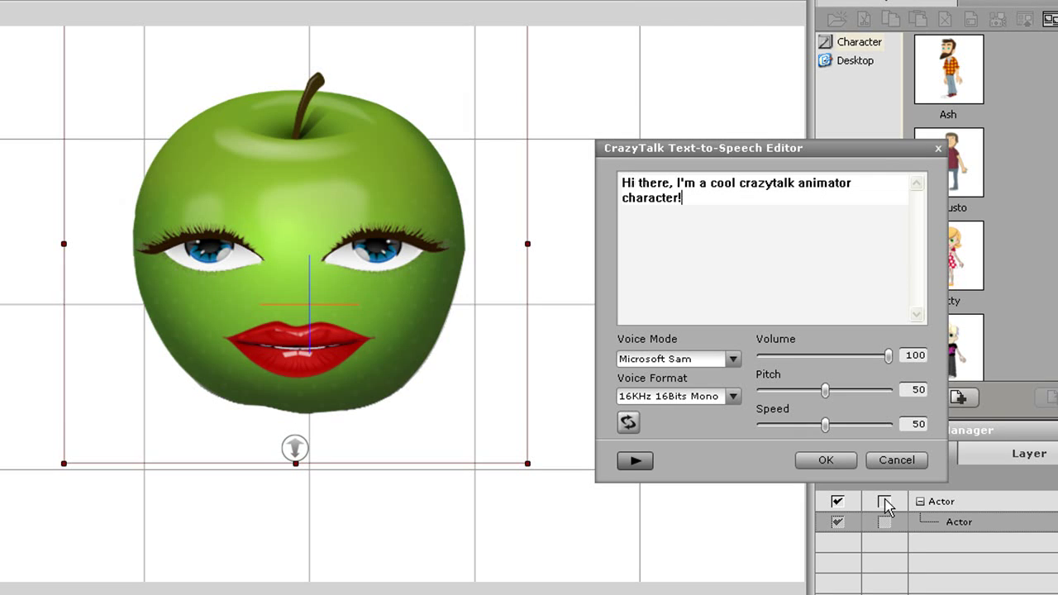
click(826, 460)
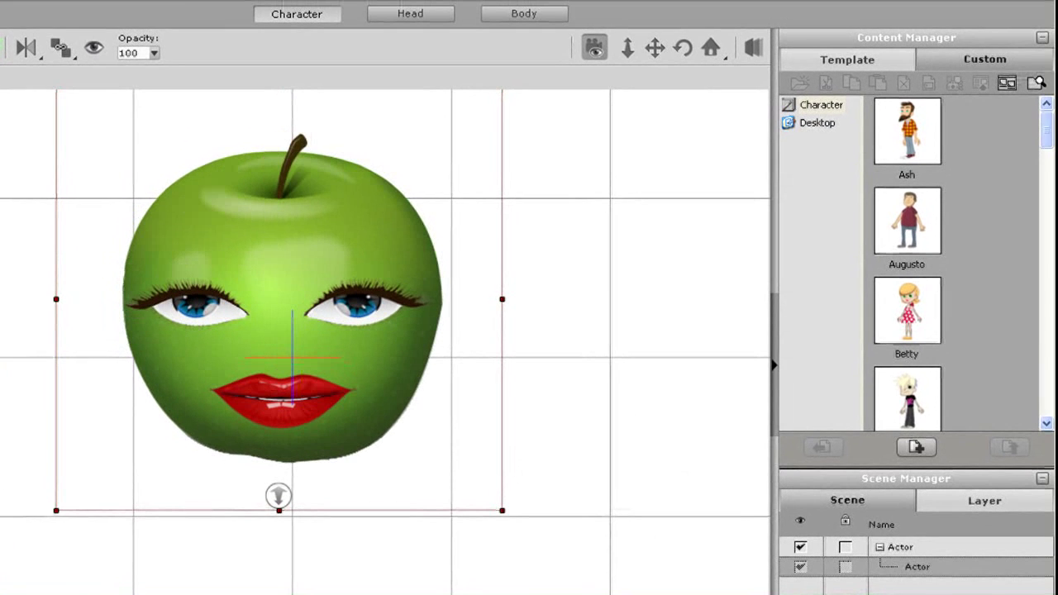
- Add the apple actor to the Character templates in the Content Manager
click(915, 447)
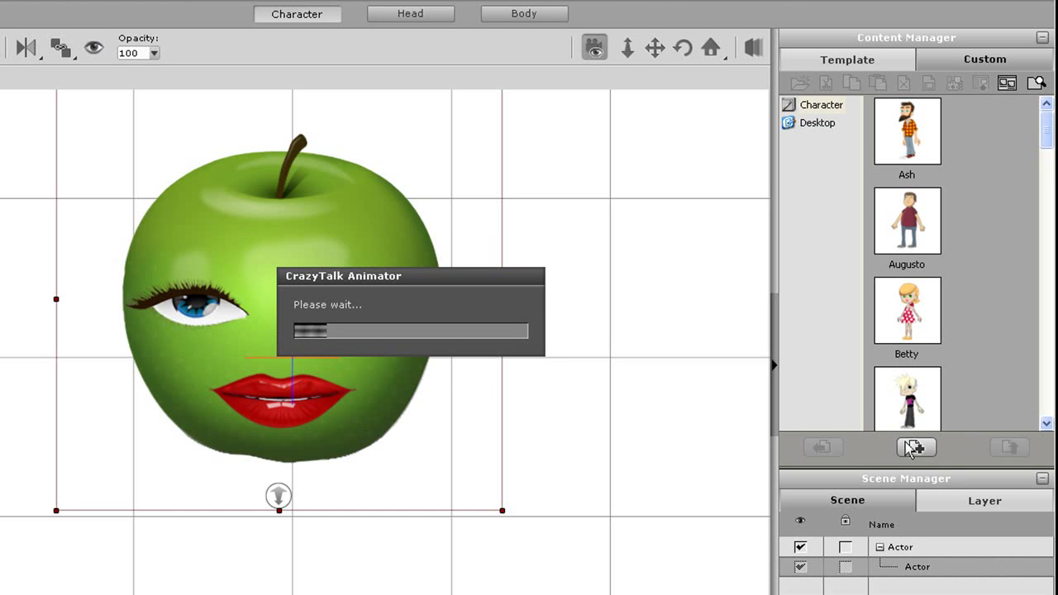